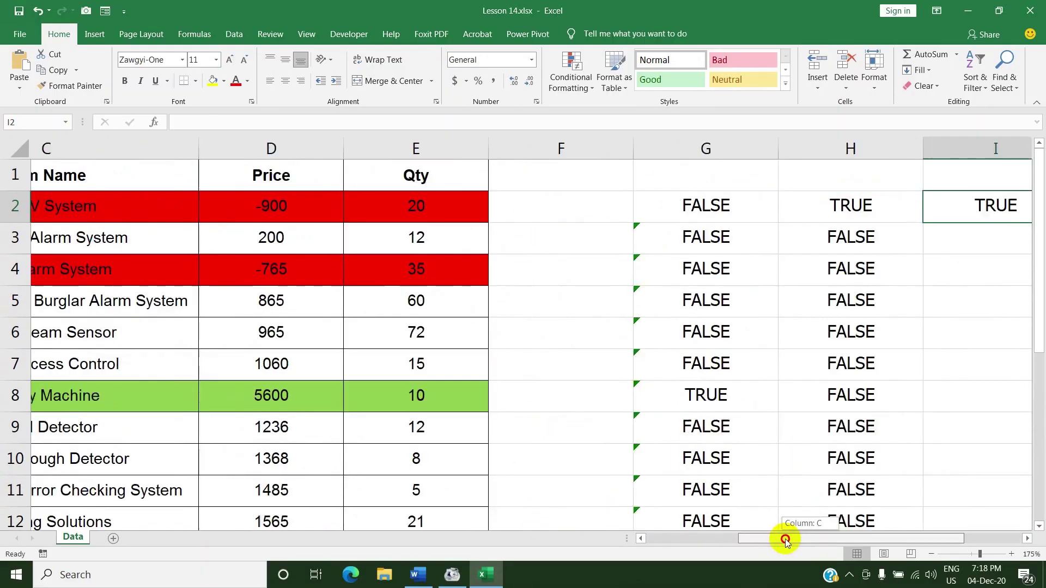
# Point out the Order ID header and the red January and March rows.
pyautogui.moveTo(820, 538); pyautogui.dragTo(708, 538)
pyautogui.click(291, 185)
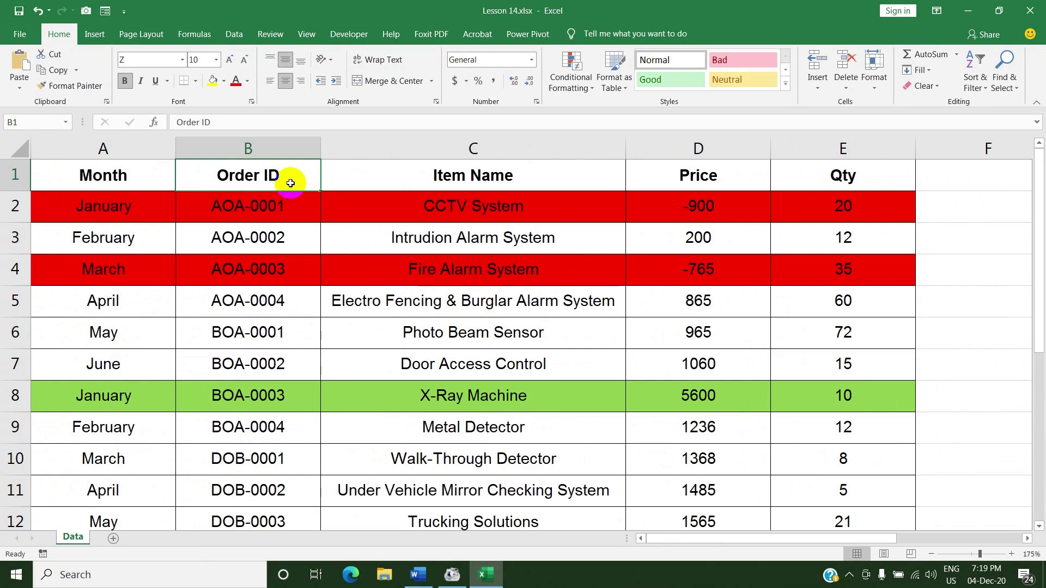
pyautogui.click(130, 206)
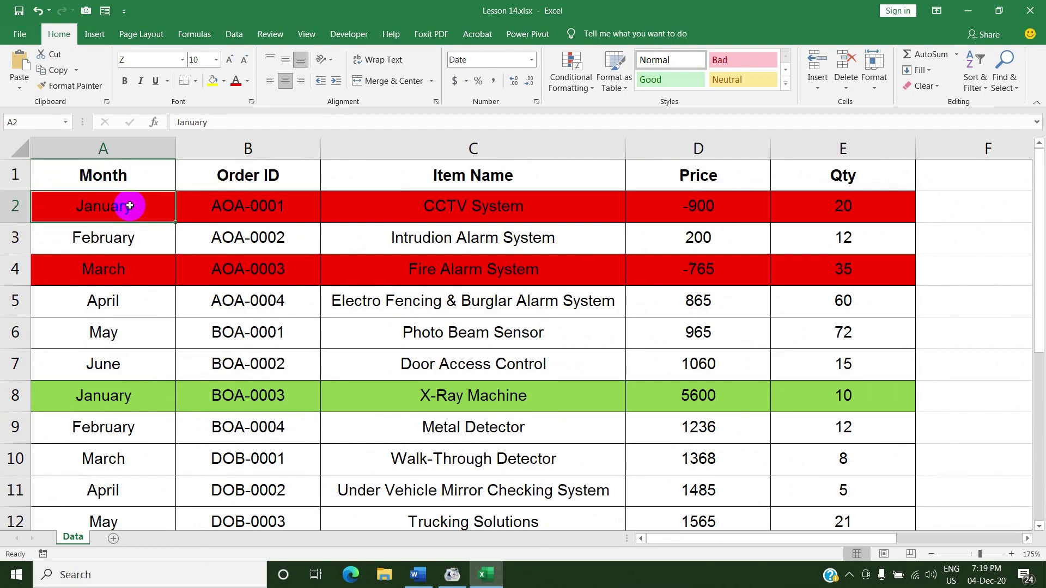
pyautogui.click(124, 235)
pyautogui.click(122, 270)
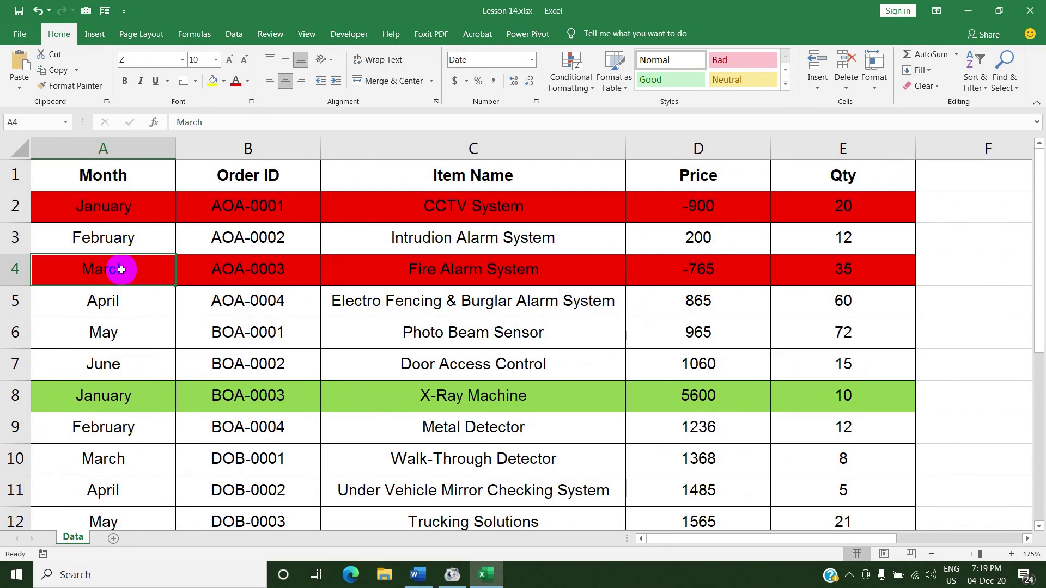
# Walk along the headers from Month through Order ID and Qty back to Price.
pyautogui.click(707, 183)
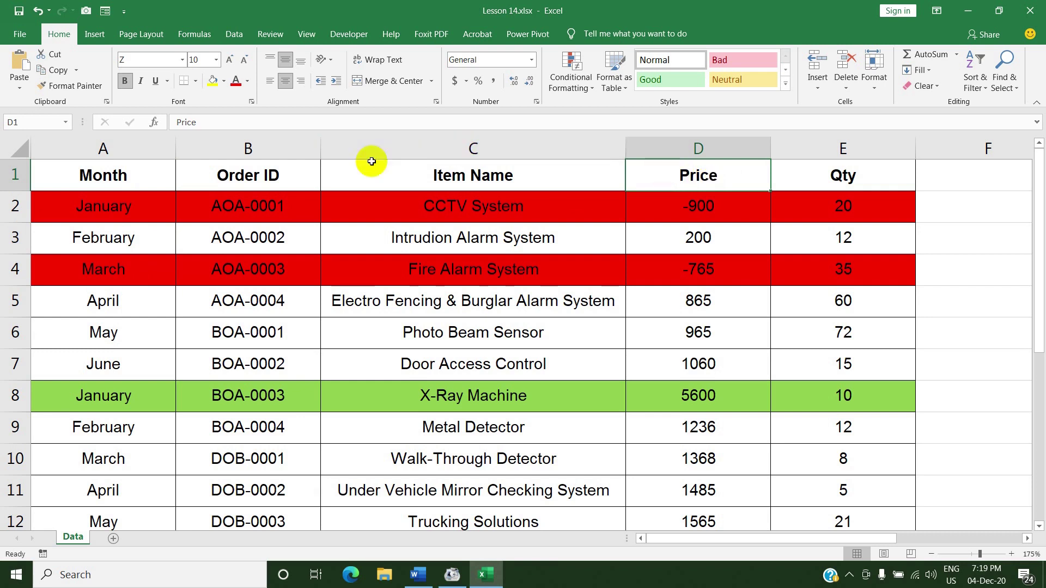
pyautogui.click(165, 174)
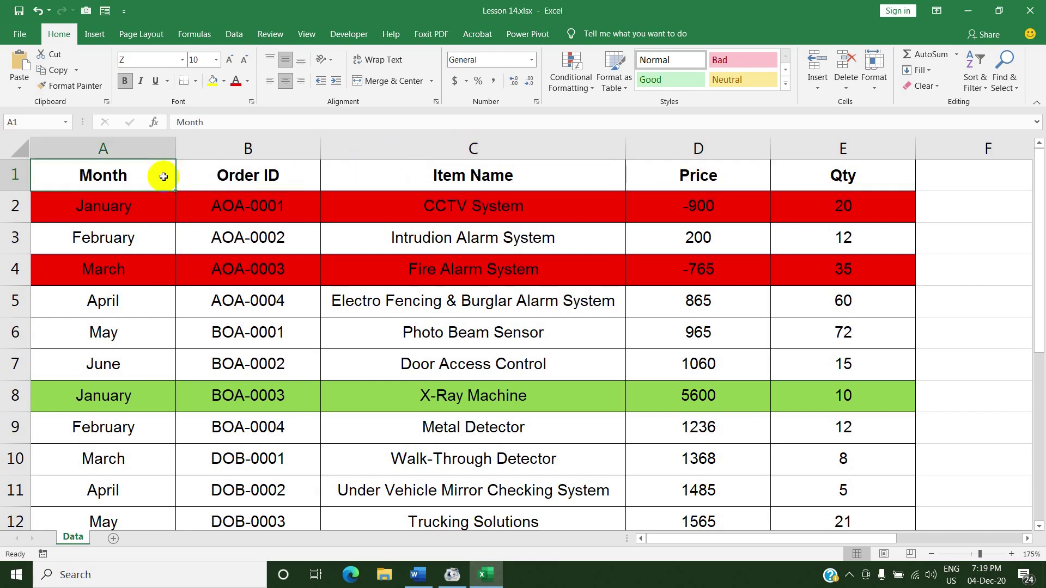
pyautogui.click(243, 175)
pyautogui.click(431, 175)
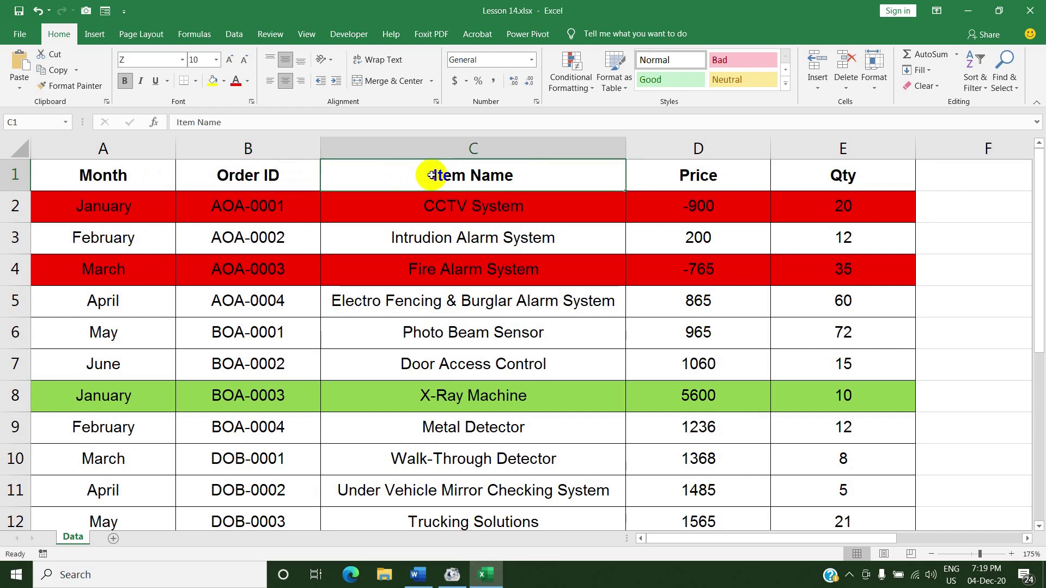
pyautogui.click(729, 175)
pyautogui.click(843, 177)
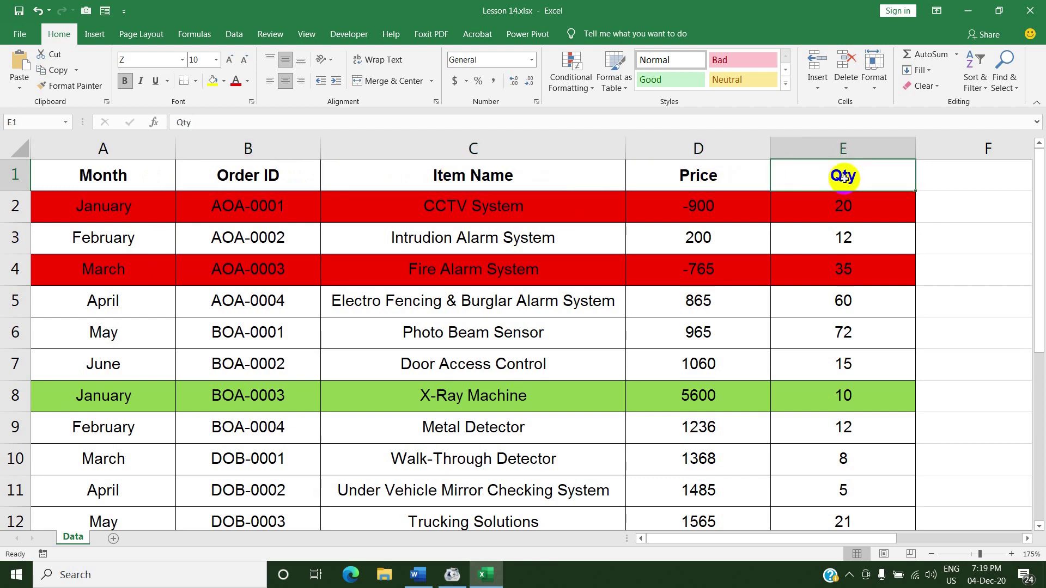
pyautogui.click(738, 175)
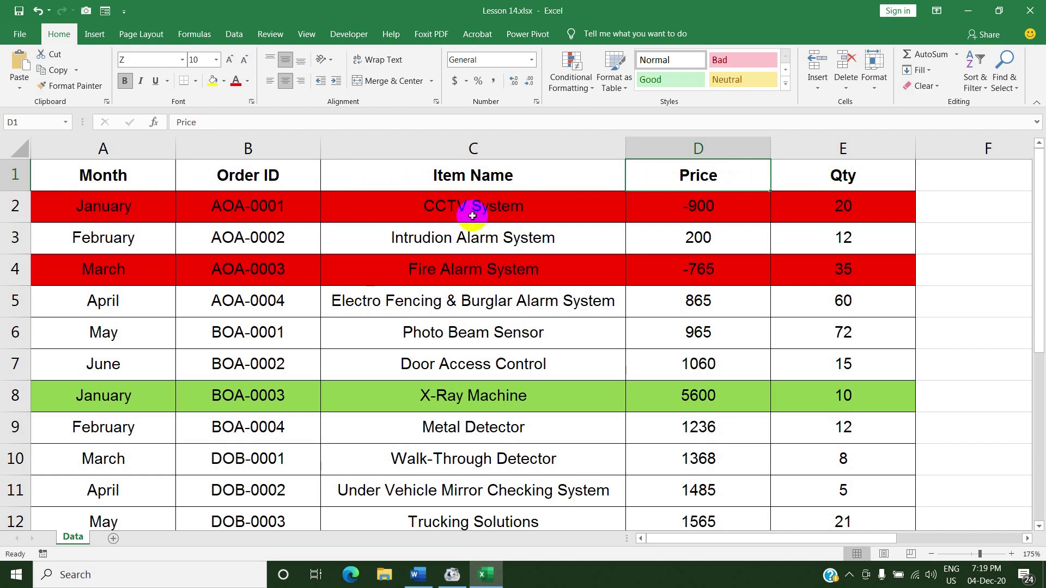
# Point to the -900 and 5600 values in the Price column.
pyautogui.click(712, 210)
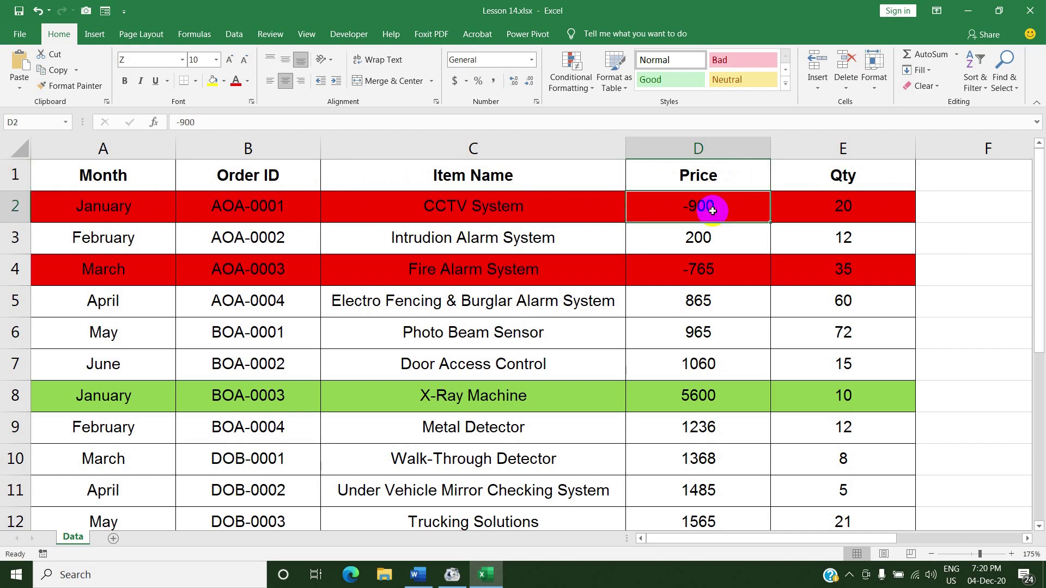
pyautogui.click(741, 376)
pyautogui.click(740, 387)
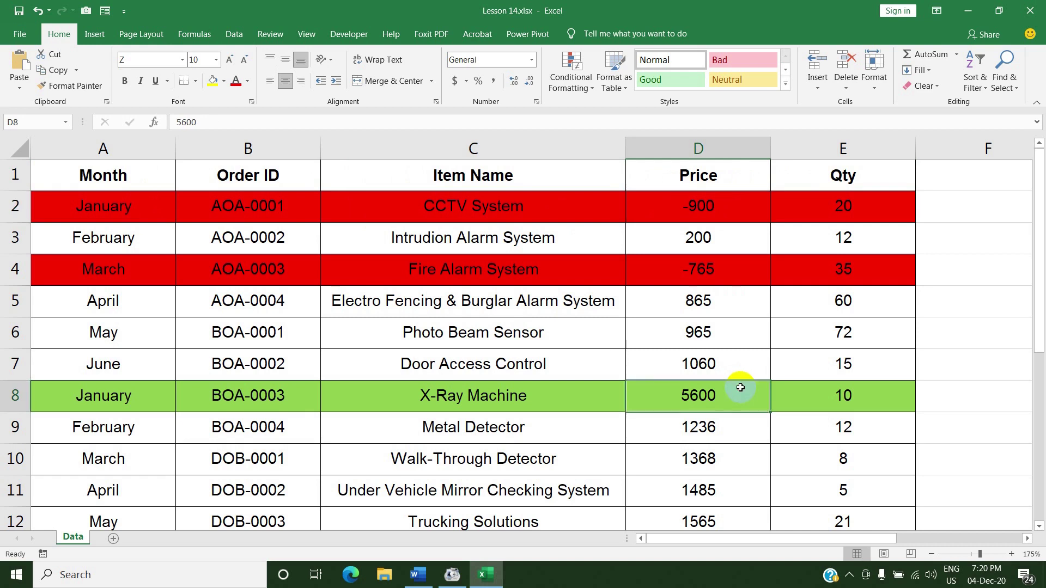
pyautogui.click(694, 195)
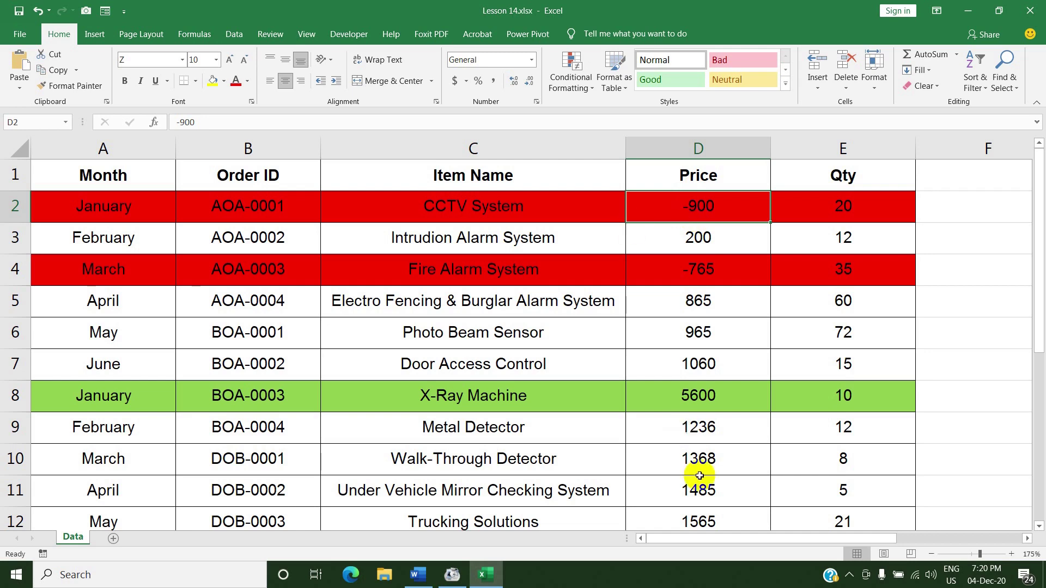
# Insert two blank rows above the table, starting from row 1.
pyautogui.moveTo(754, 542); pyautogui.dragTo(877, 538)
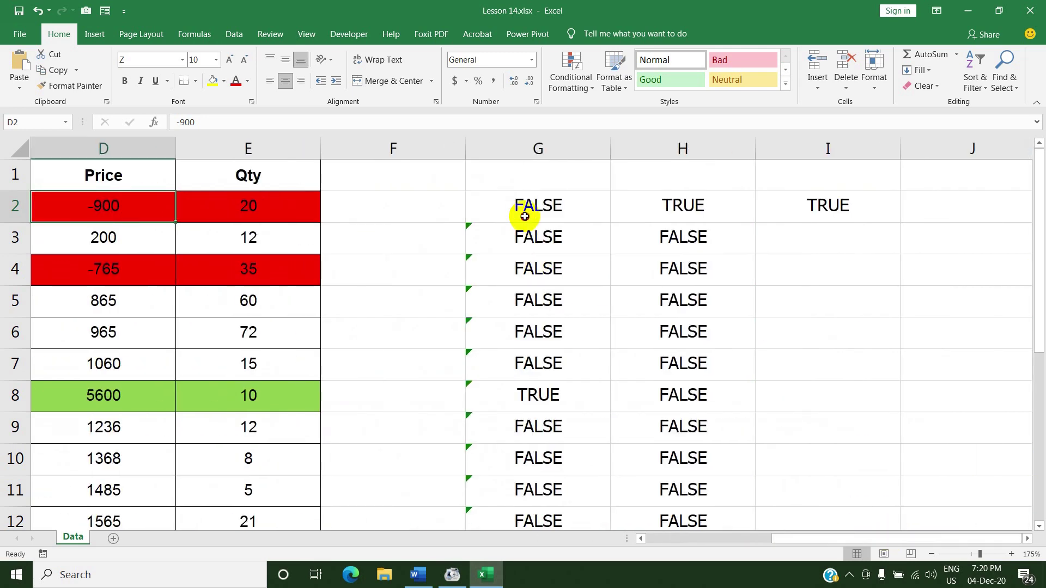
pyautogui.click(525, 216)
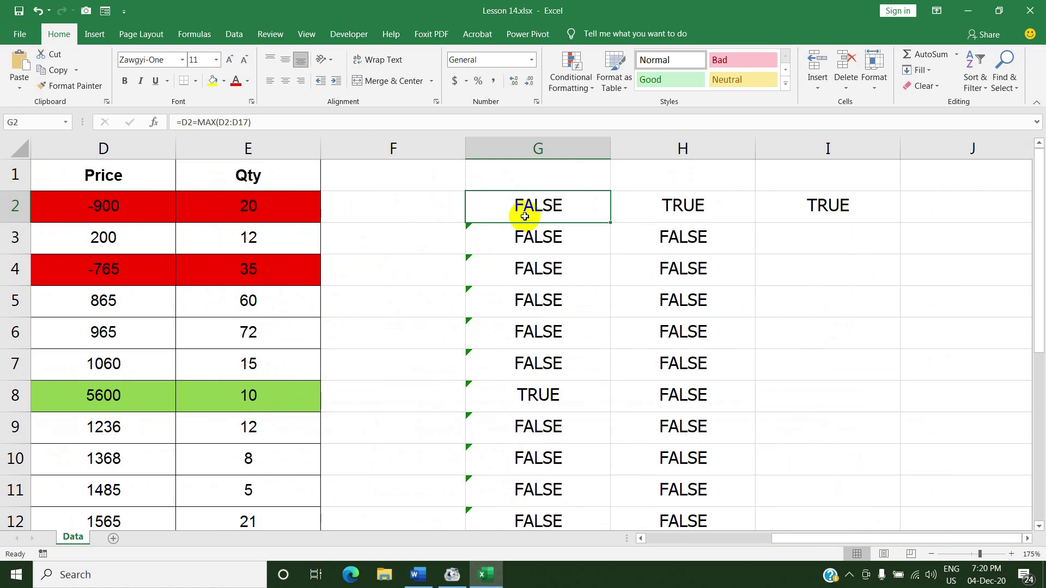
pyautogui.click(522, 172)
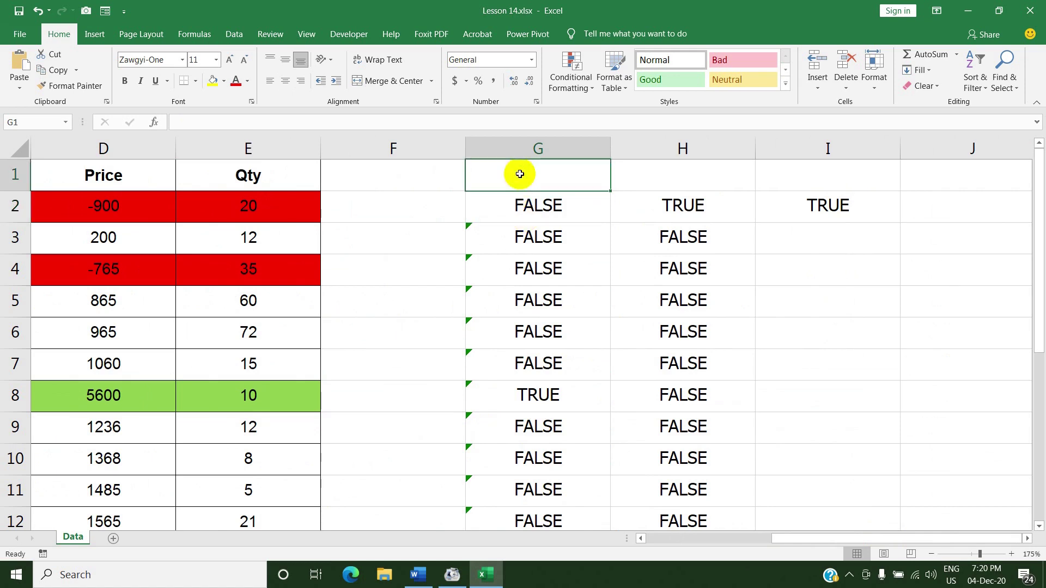
pyautogui.click(18, 173)
pyautogui.hotkey('ctrl', 'shift', '+')
pyautogui.hotkey('ctrl', 'shift', '+')
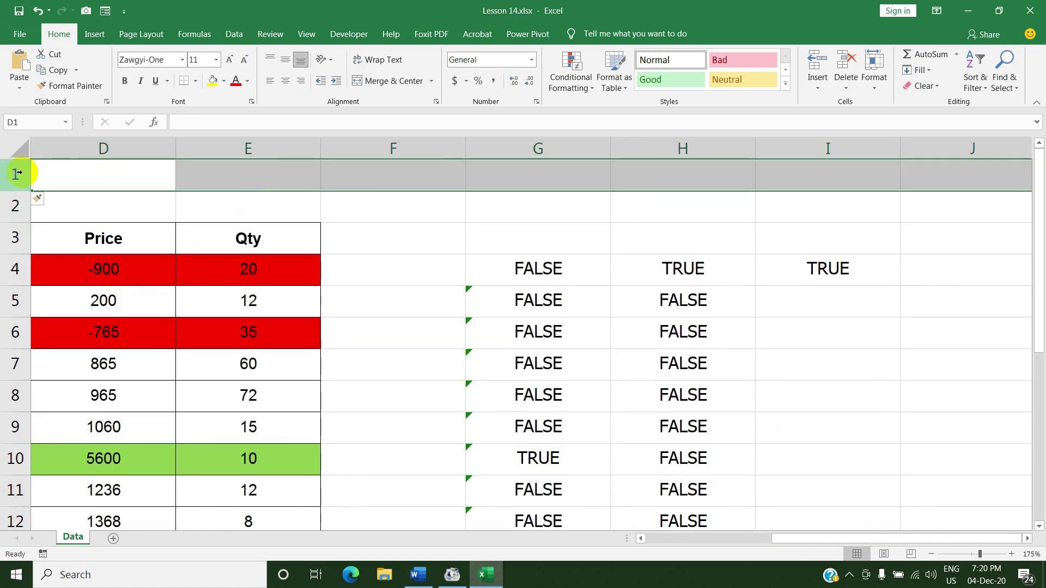
# Enter =MAX(D4:D15) in G1, returning the highest price 5600.
pyautogui.click(554, 166)
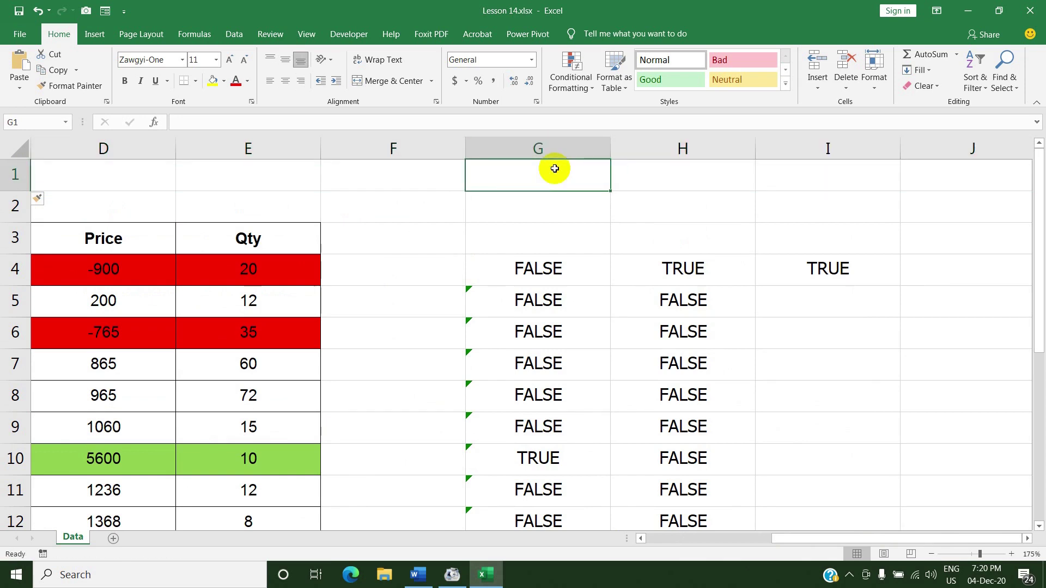
pyautogui.write('=ဂသဗ')
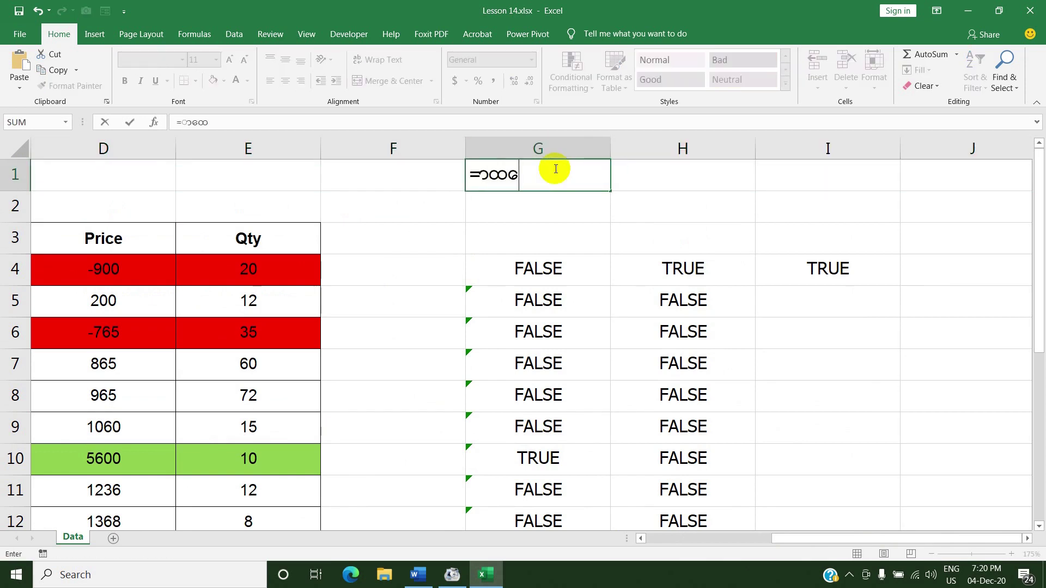
pyautogui.press('BackSpace')
pyautogui.press('BackSpace')
pyautogui.press('BackSpace')
pyautogui.write('max')
pyautogui.press('Tab')
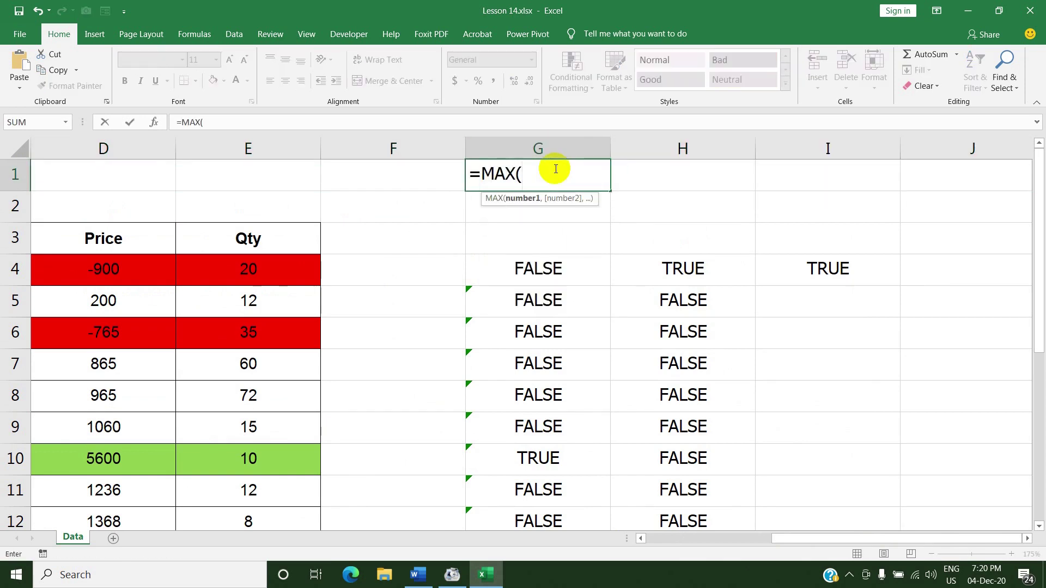
pyautogui.click(120, 277)
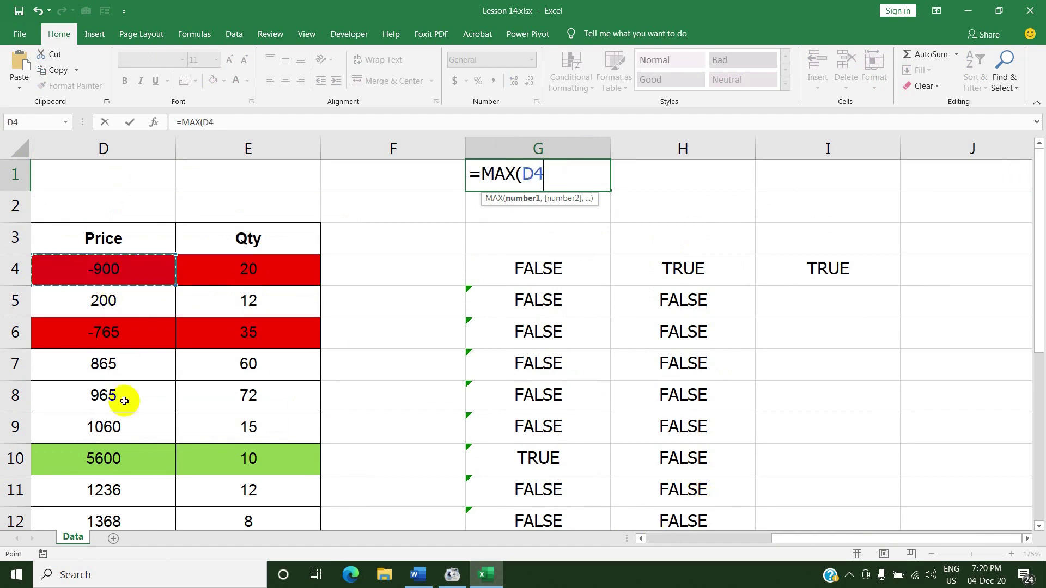
pyautogui.scroll(-1, 116, 474)
pyautogui.keyDown('shift'); pyautogui.click(105, 519); pyautogui.keyUp('shift')
pyautogui.press('Return')
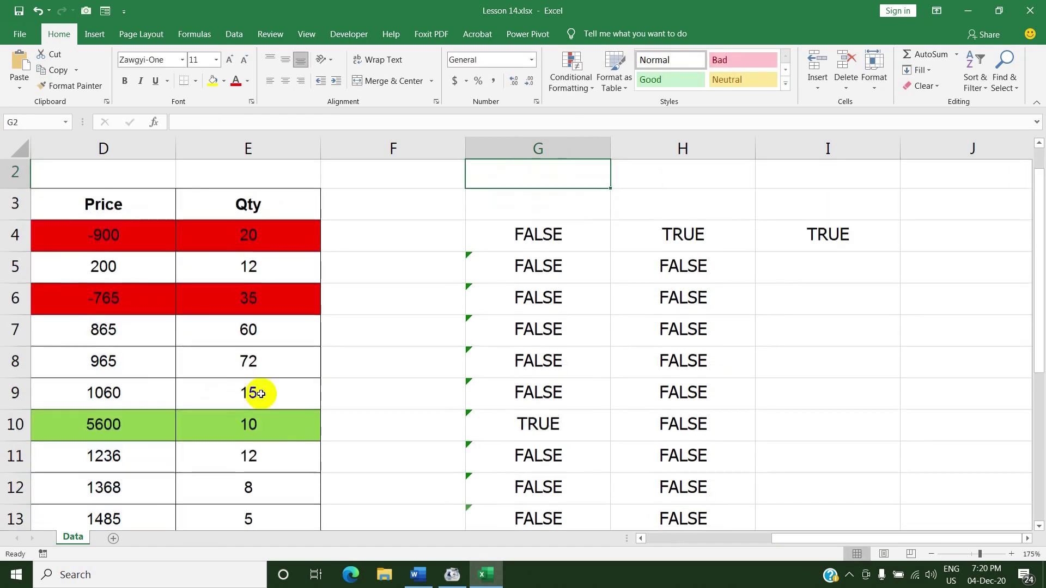
pyautogui.scroll(1, 537, 341)
pyautogui.click(545, 179)
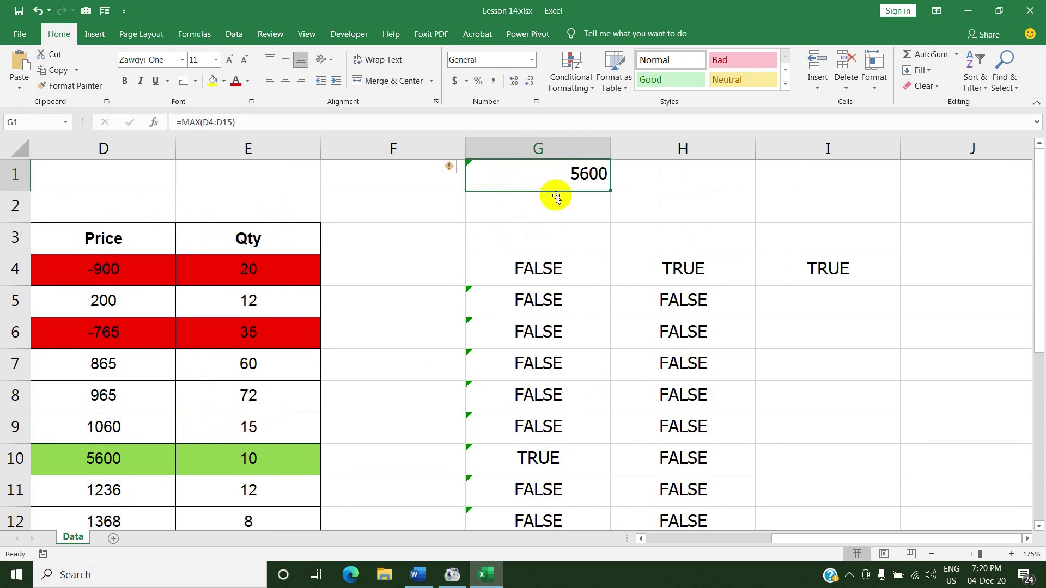
pyautogui.keyDown('ctrl'); pyautogui.scroll(1, 553, 187); pyautogui.keyUp('ctrl')
pyautogui.keyDown('ctrl'); pyautogui.scroll(2, 553, 187); pyautogui.keyUp('ctrl')
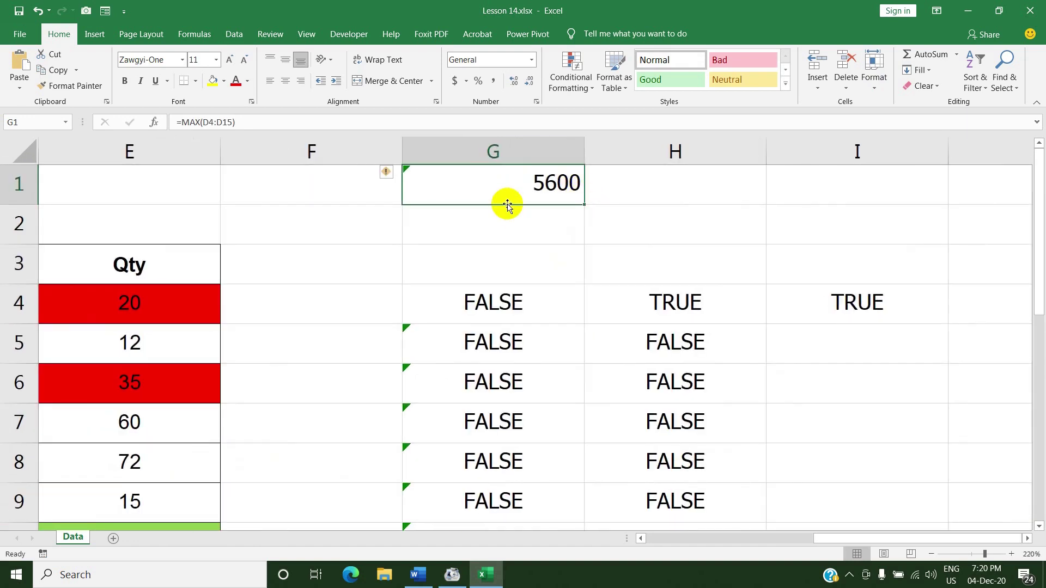
# Enter =MIN(D4:D19) in H1, returning -900 as the lowest price.
pyautogui.click(708, 172)
pyautogui.write('=')
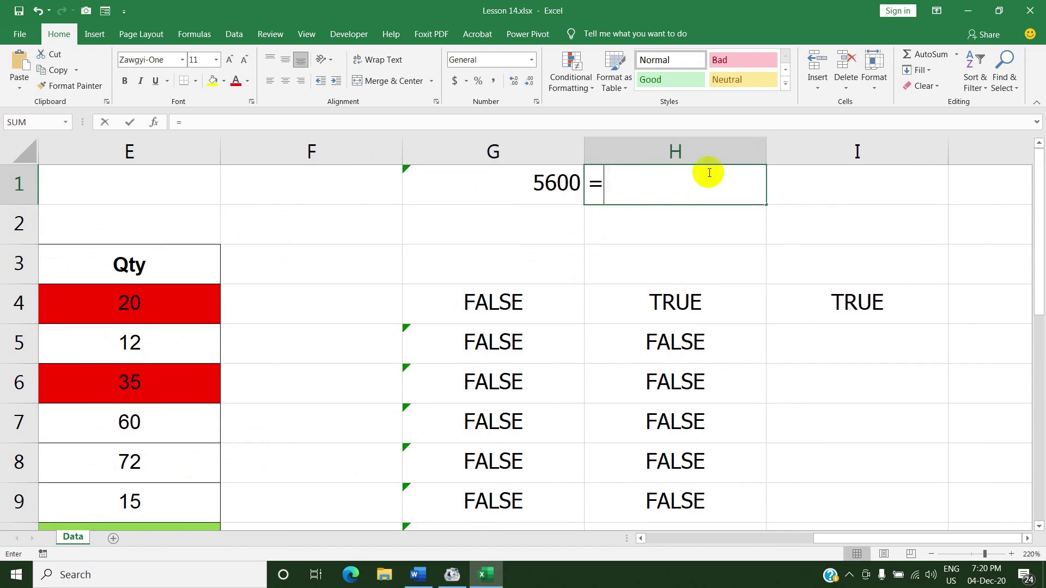
pyautogui.write('min')
pyautogui.press('Tab')
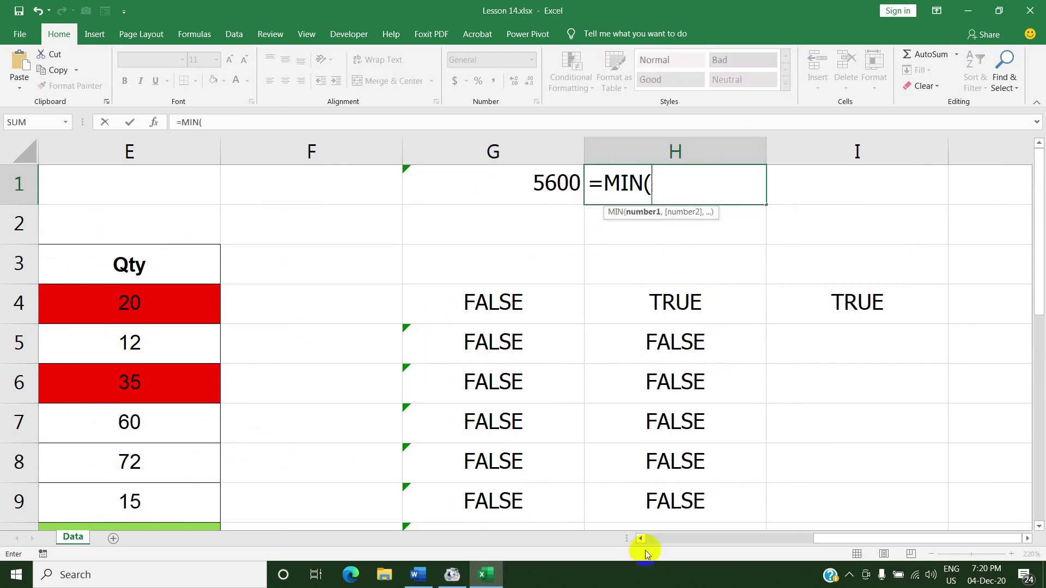
pyautogui.moveTo(852, 542); pyautogui.dragTo(727, 542)
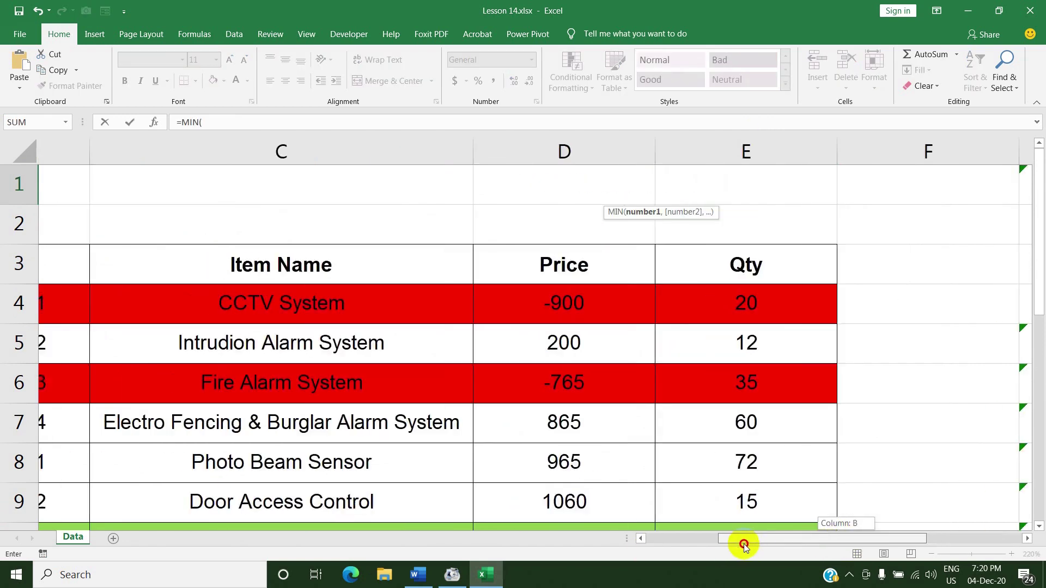
pyautogui.click(665, 305)
pyautogui.scroll(-1, 684, 458)
pyautogui.scroll(-2, 683, 471)
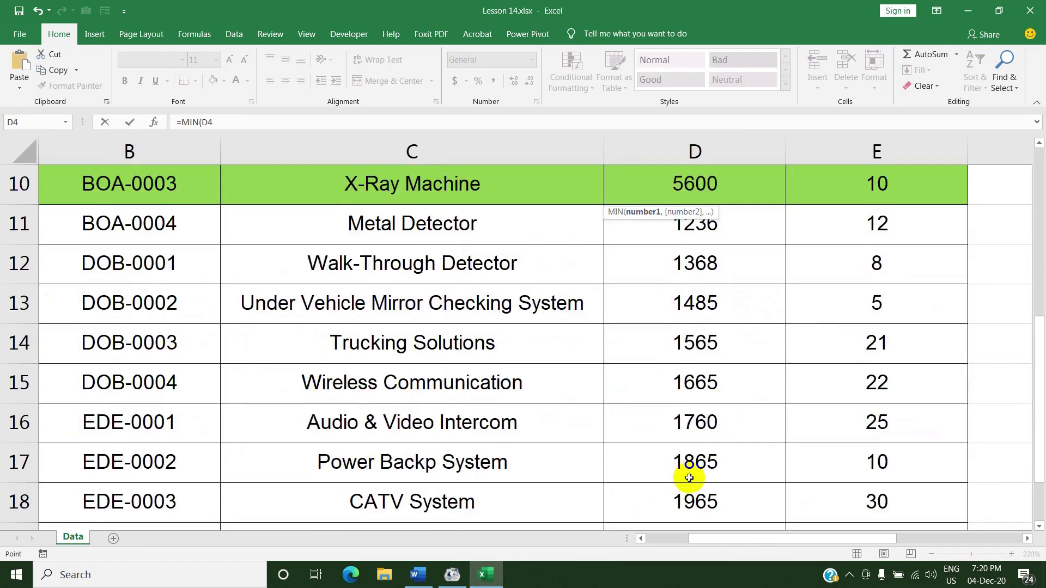
pyautogui.scroll(-1, 689, 478)
pyautogui.keyDown('shift'); pyautogui.click(701, 421); pyautogui.keyUp('shift')
pyautogui.write(')')
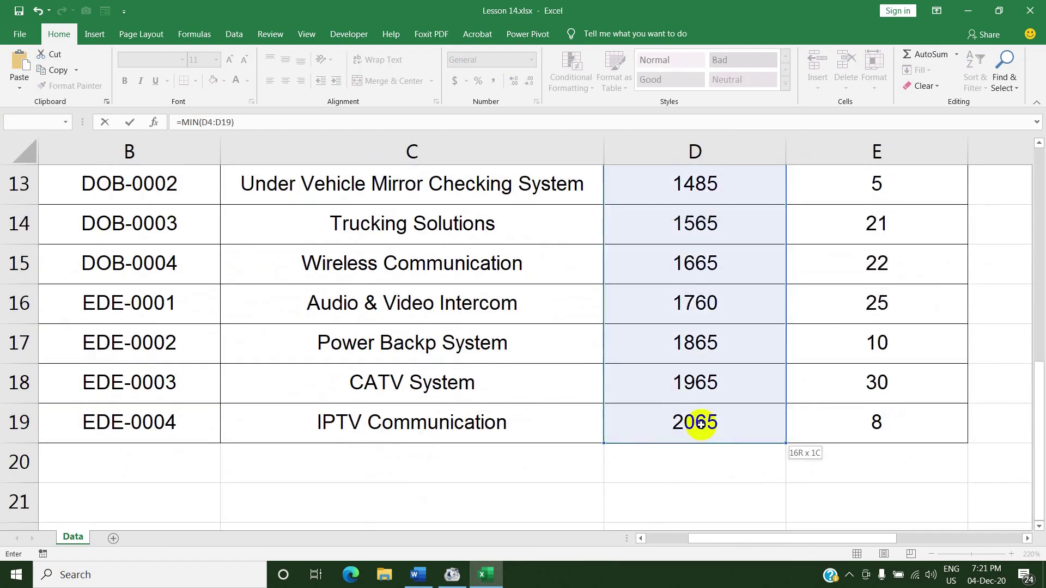
pyautogui.press('Return')
pyautogui.scroll(1, 857, 231)
pyautogui.click(862, 198)
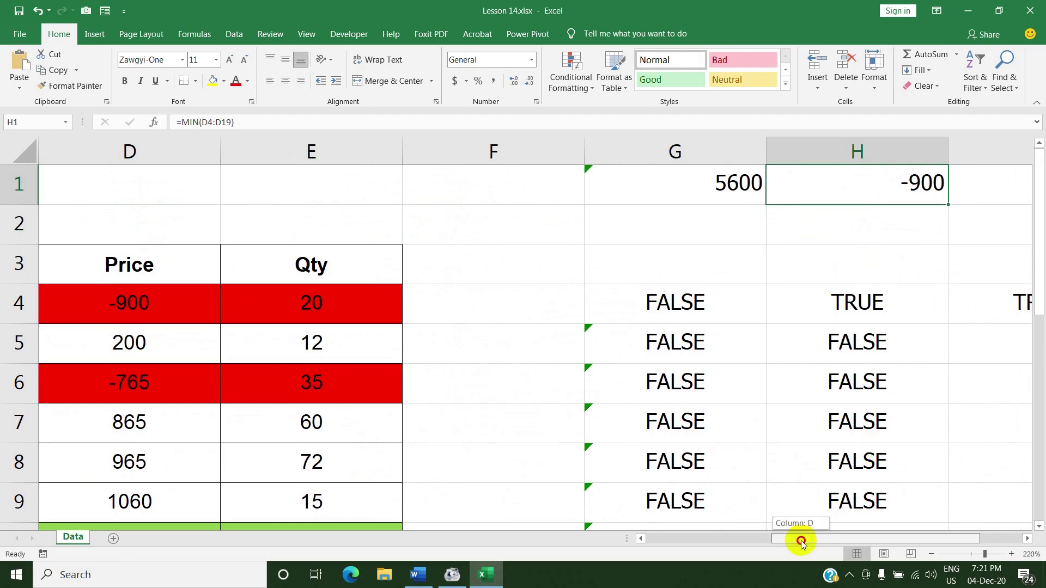
pyautogui.moveTo(801, 539); pyautogui.dragTo(774, 534)
pyautogui.keyDown('ctrl'); pyautogui.scroll(-3, 599, 392); pyautogui.keyUp('ctrl')
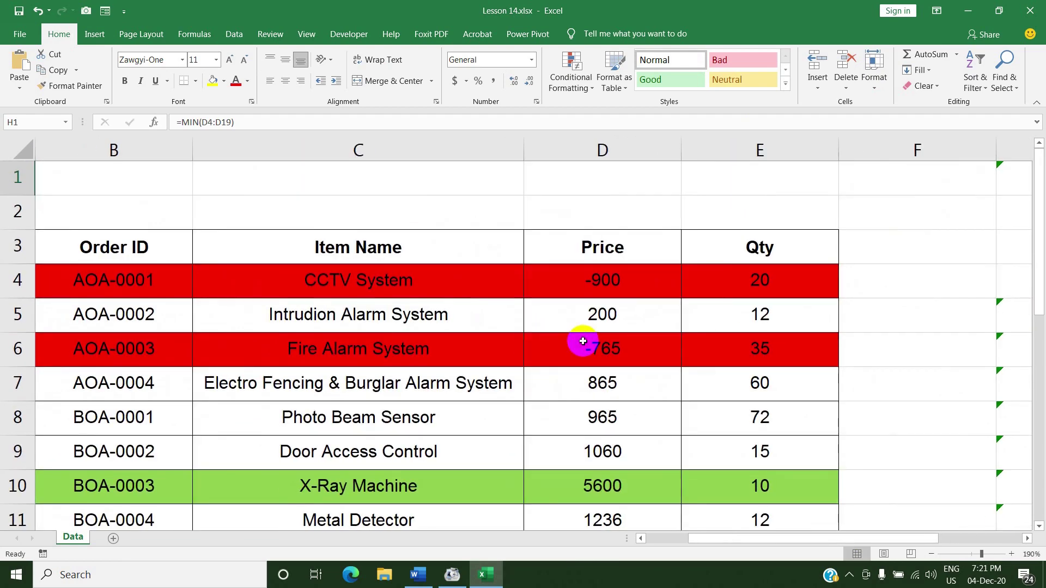
pyautogui.click(608, 266)
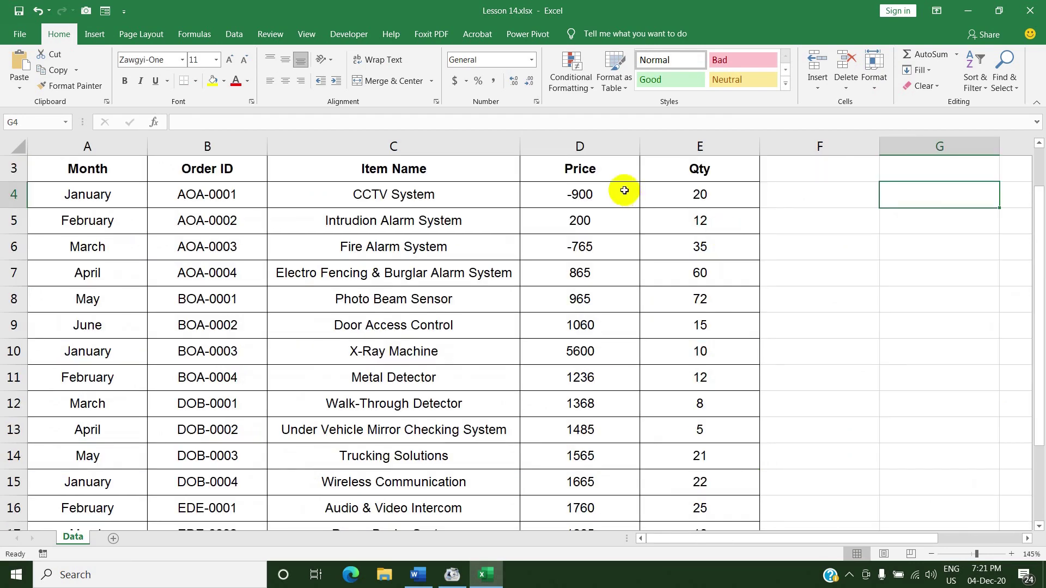
pyautogui.click(625, 192)
pyautogui.click(817, 196)
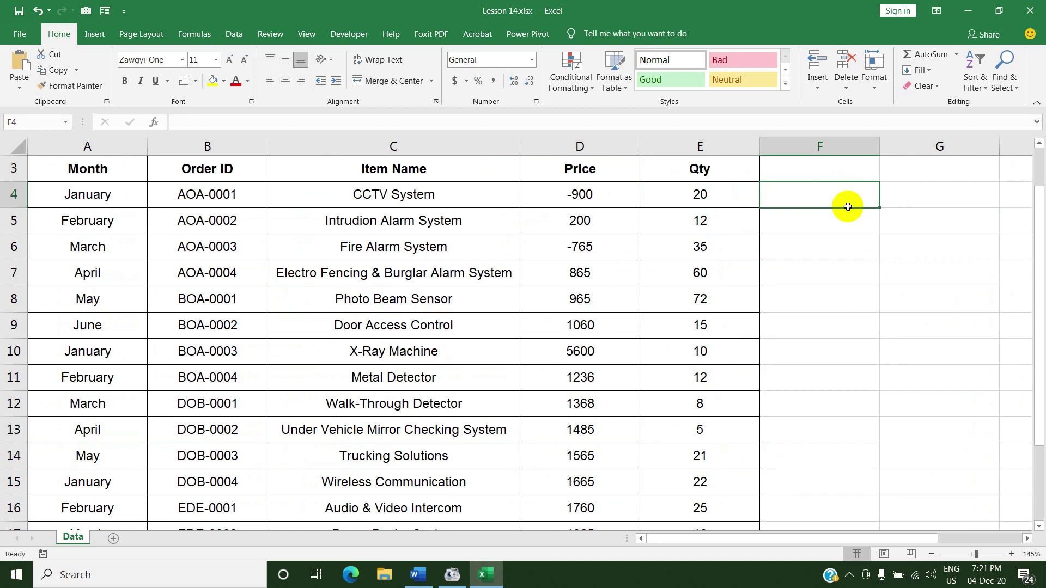
pyautogui.click(578, 191)
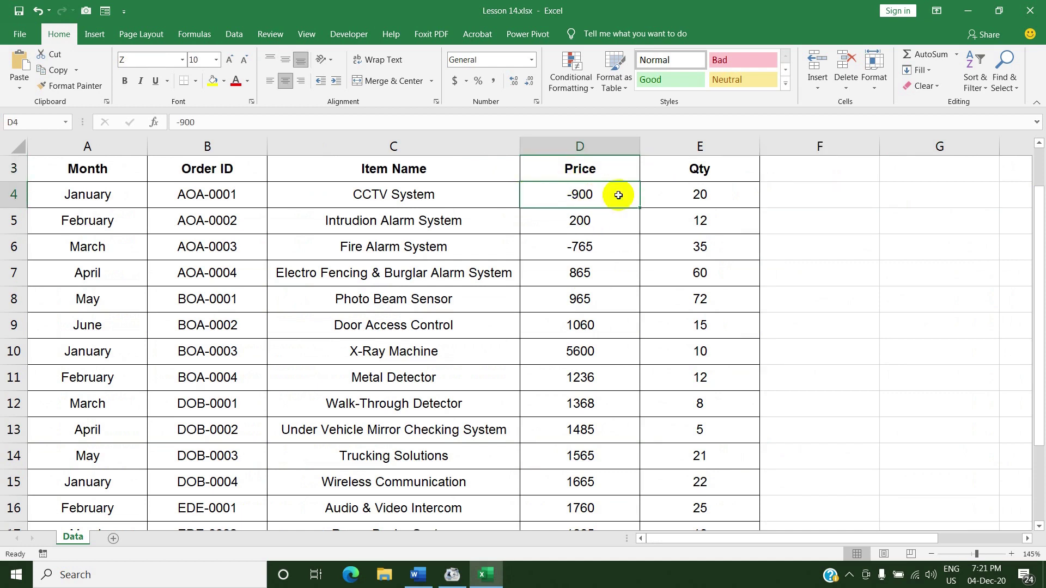
pyautogui.moveTo(594, 188); pyautogui.dragTo(592, 484)
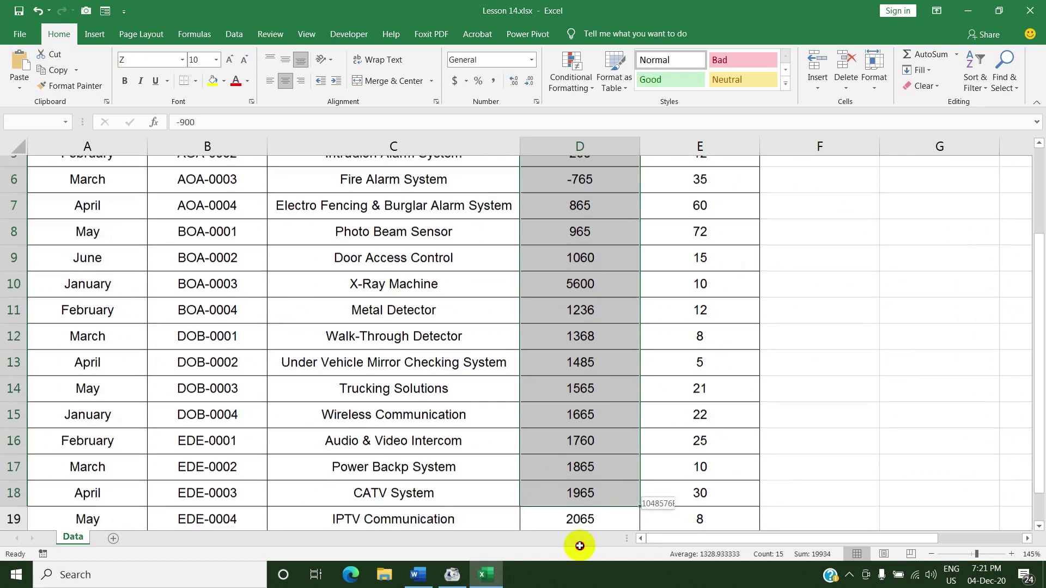
pyautogui.scroll(1, 592, 483)
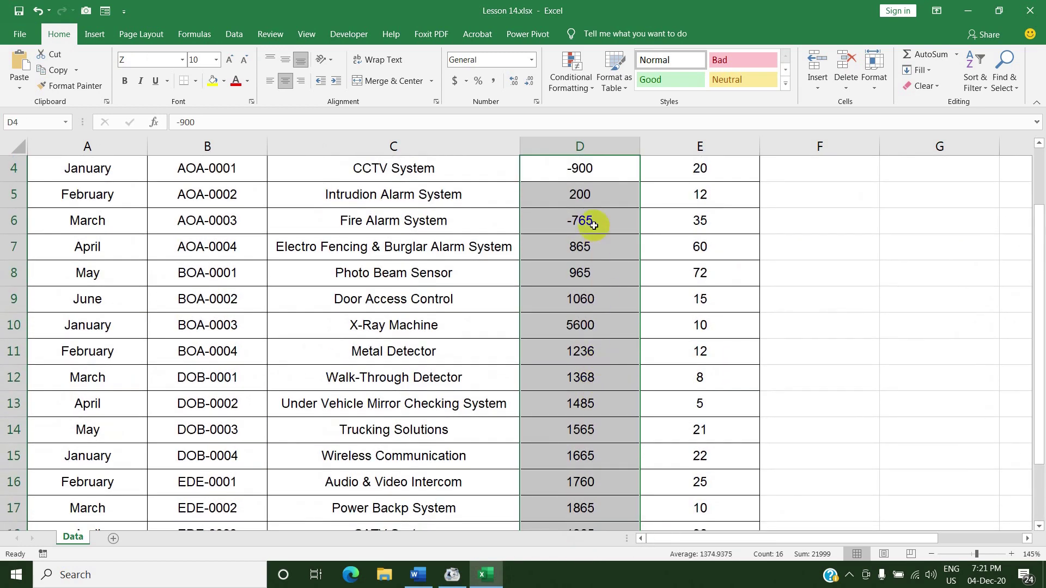
pyautogui.click(583, 174)
pyautogui.scroll(1, 583, 174)
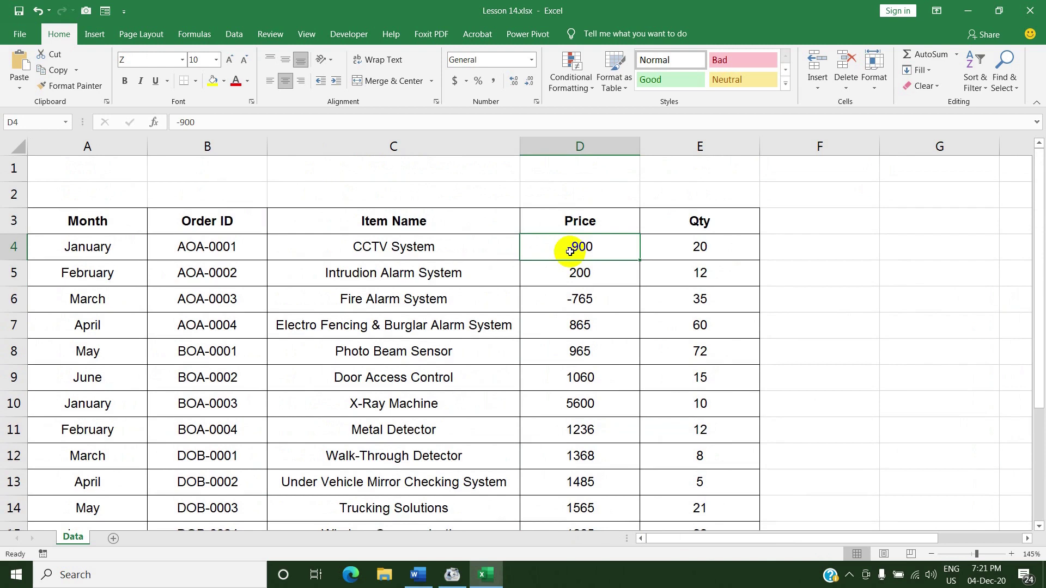
pyautogui.click(812, 243)
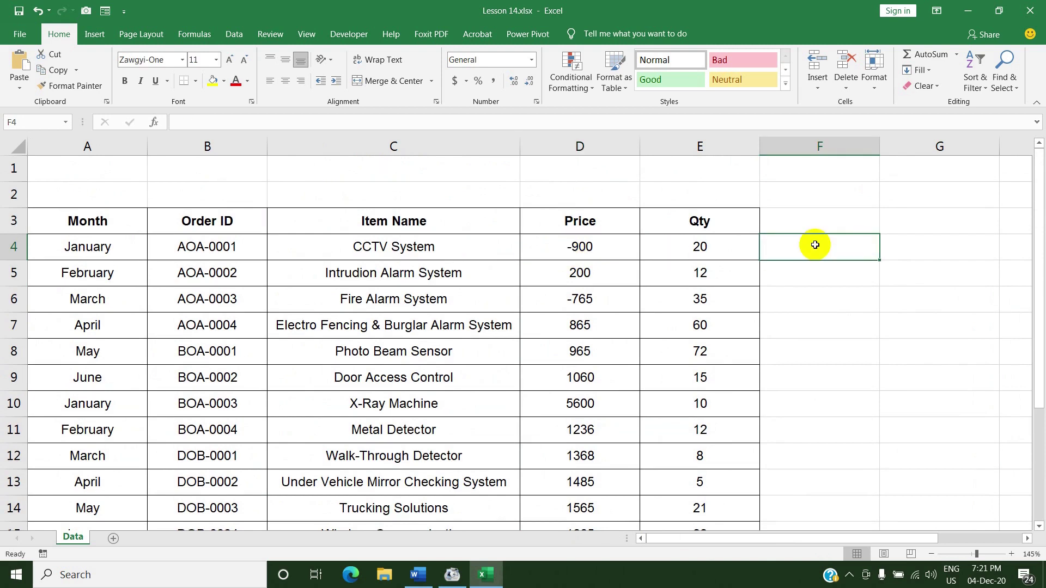
pyautogui.click(2, 251)
pyautogui.click(600, 237)
pyautogui.click(783, 250)
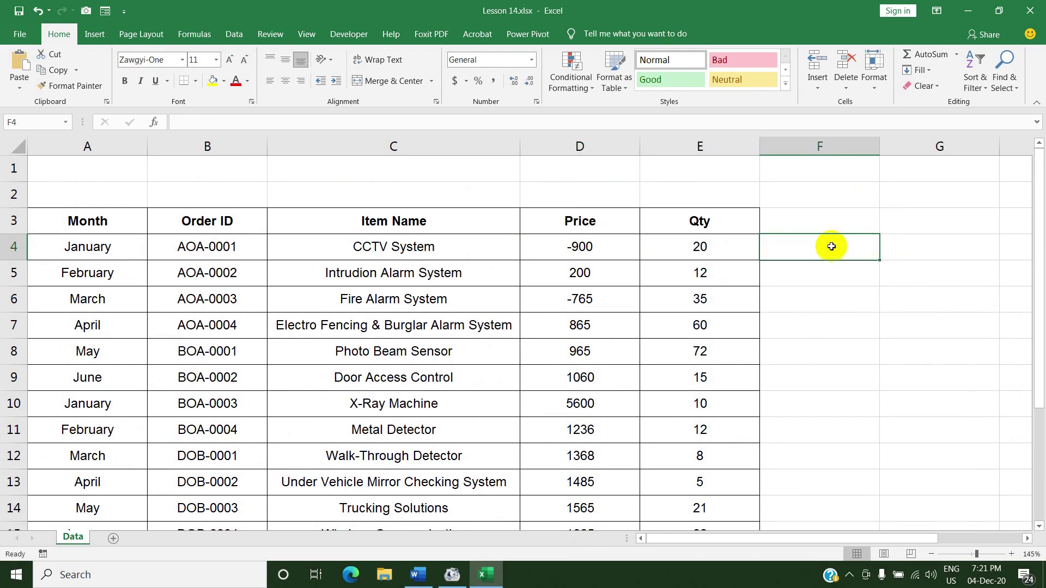
pyautogui.click(910, 243)
pyautogui.click(791, 251)
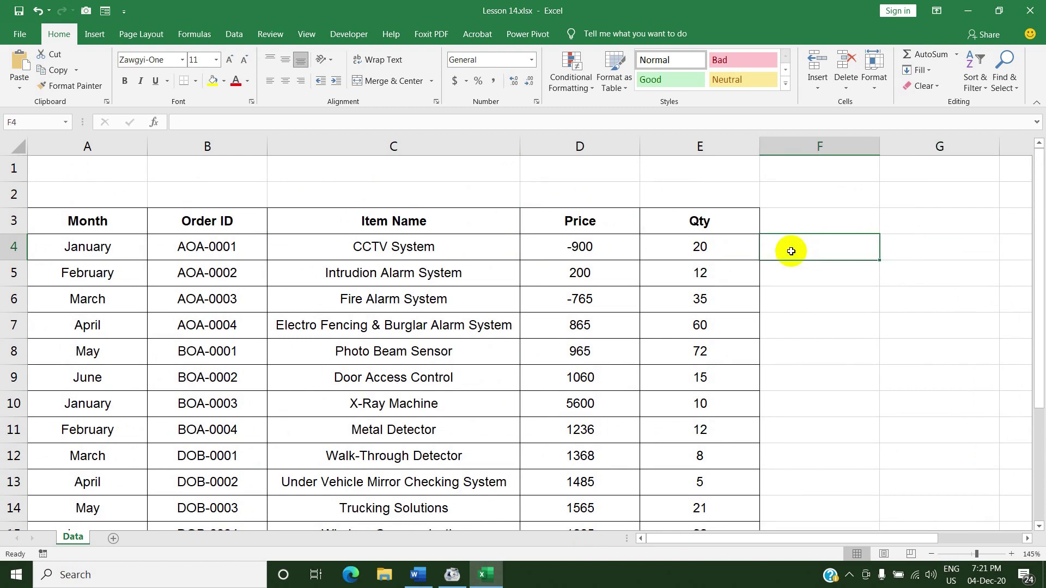
# Start the F4 formula =D4=MAX( over the D4:D19 price range.
pyautogui.write('=')
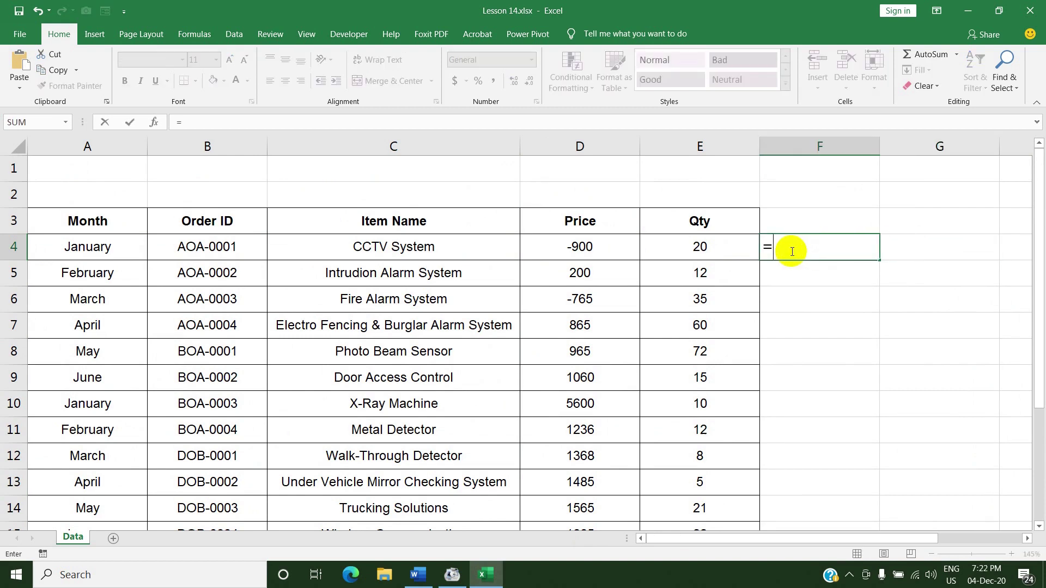
pyautogui.click(565, 246)
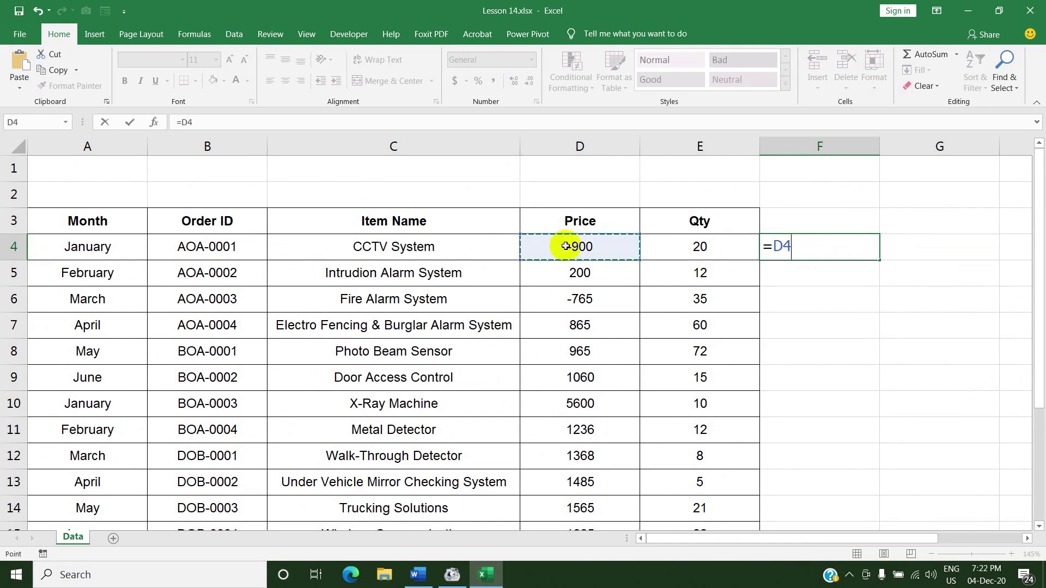
pyautogui.write('=')
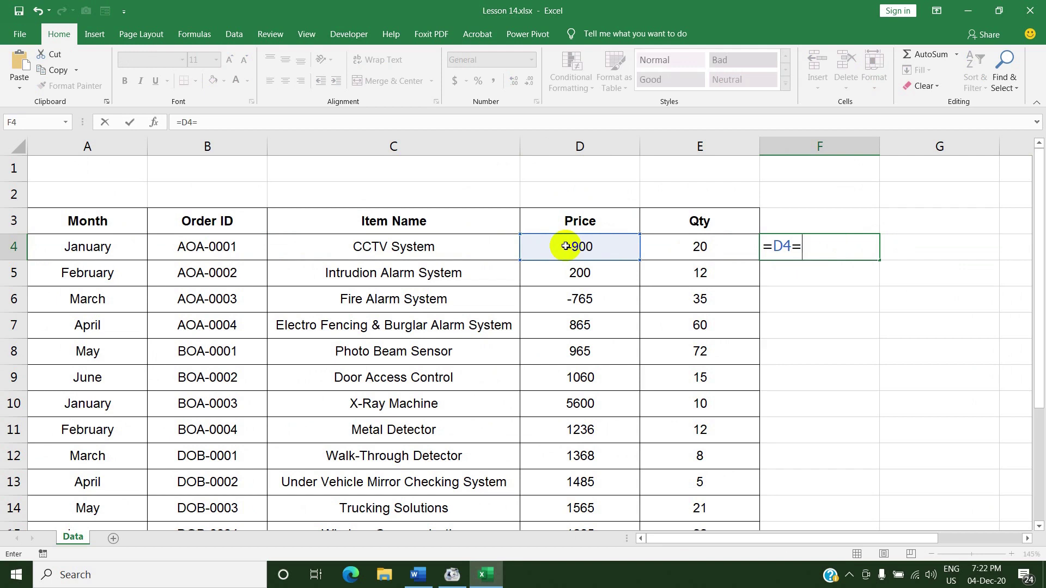
pyautogui.write('max')
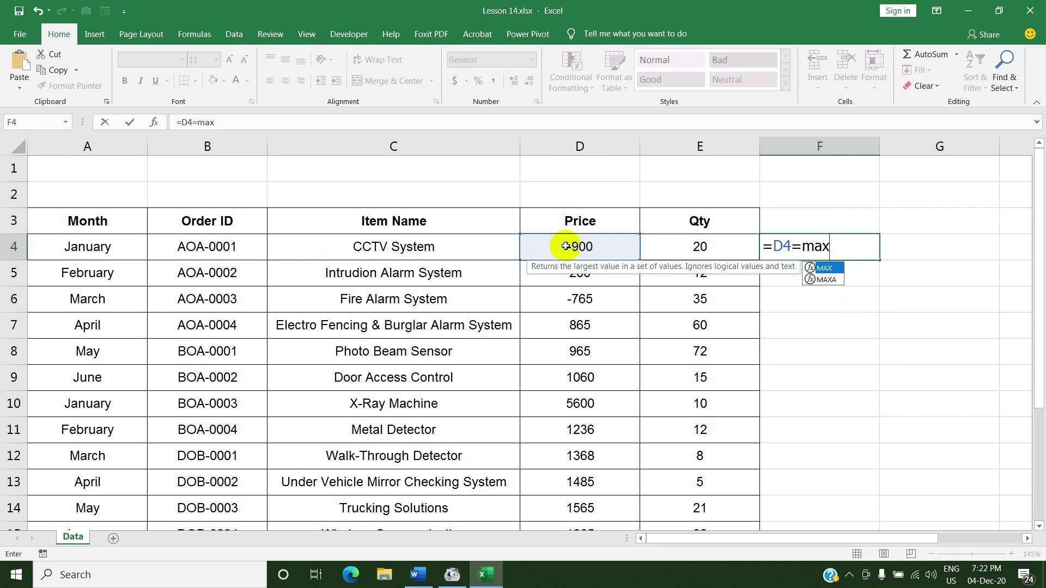
pyautogui.write('(')
pyautogui.moveTo(566, 246); pyautogui.dragTo(579, 477)
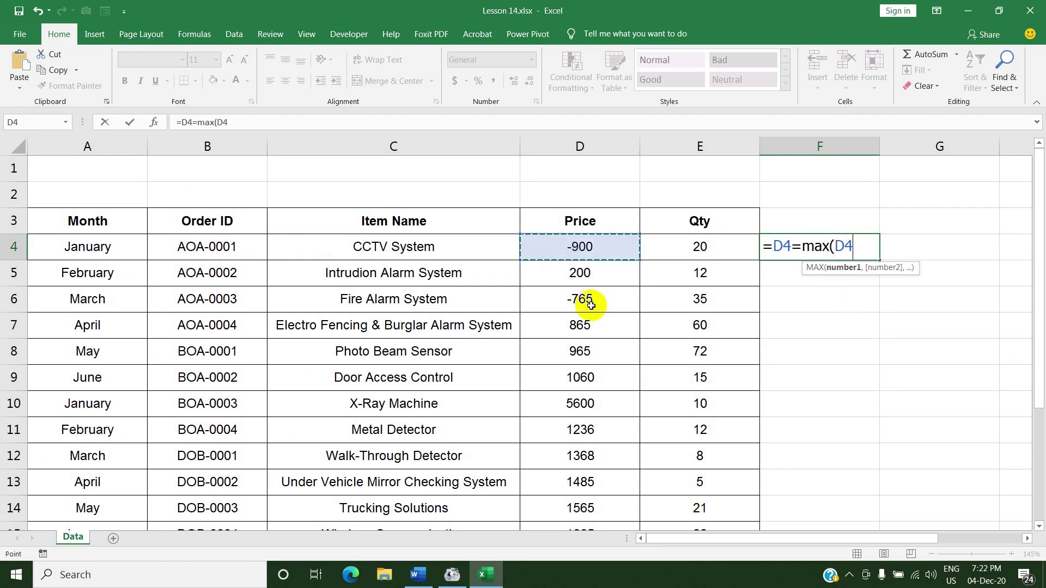
pyautogui.scroll(2, 675, 370)
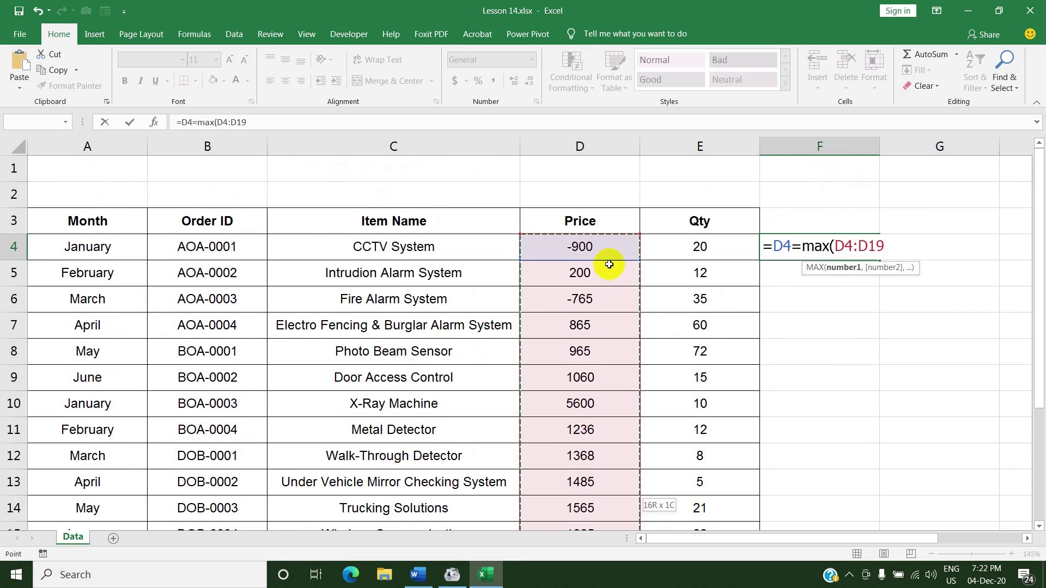
pyautogui.scroll(-1, 604, 253)
pyautogui.scroll(1, 593, 452)
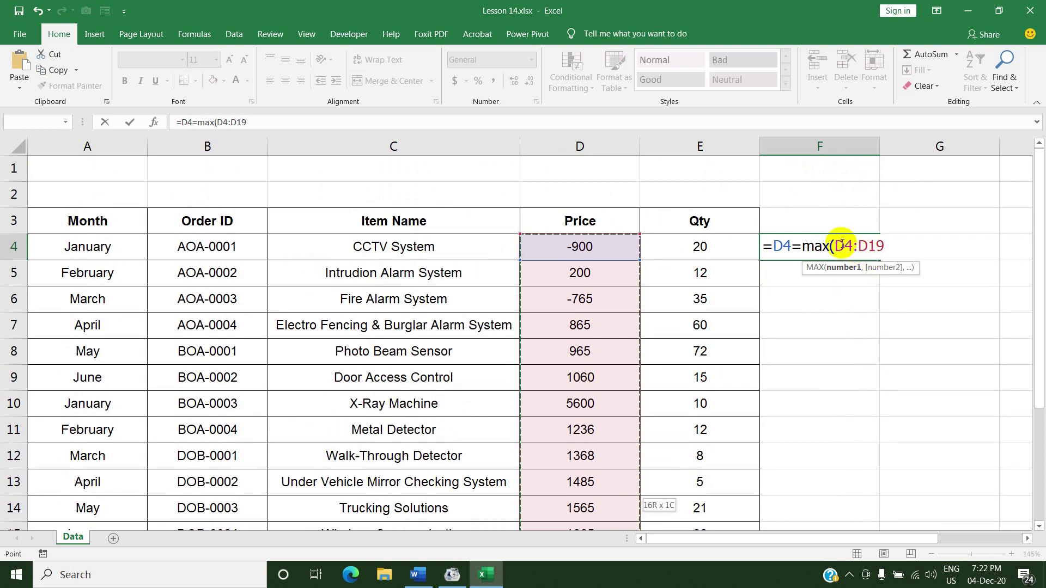
# Make the range absolute to finish =D4=MAX($D$4:$D$19), returning FALSE.
pyautogui.moveTo(844, 245); pyautogui.dragTo(872, 244)
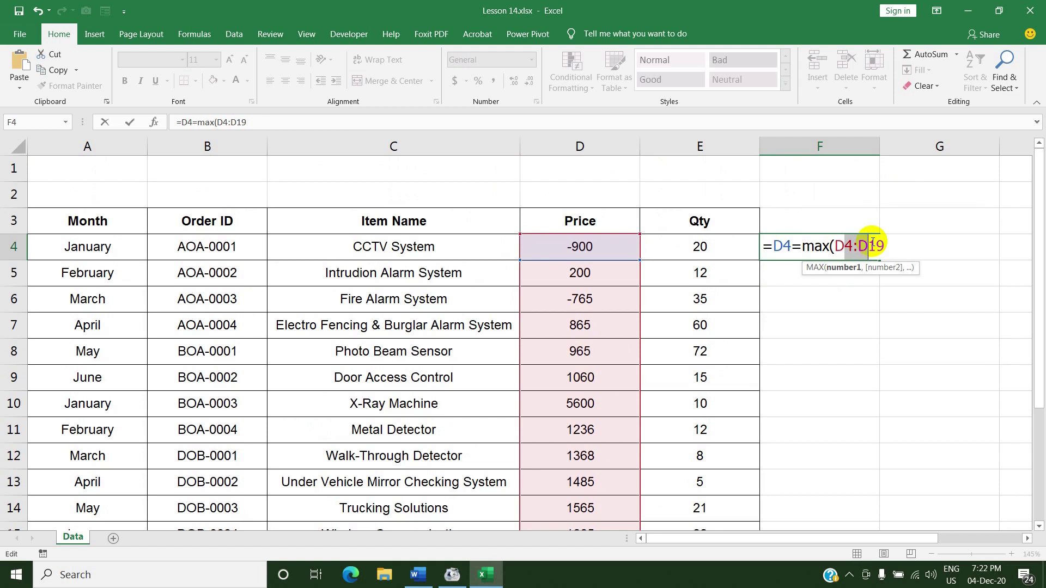
pyautogui.press('F4')
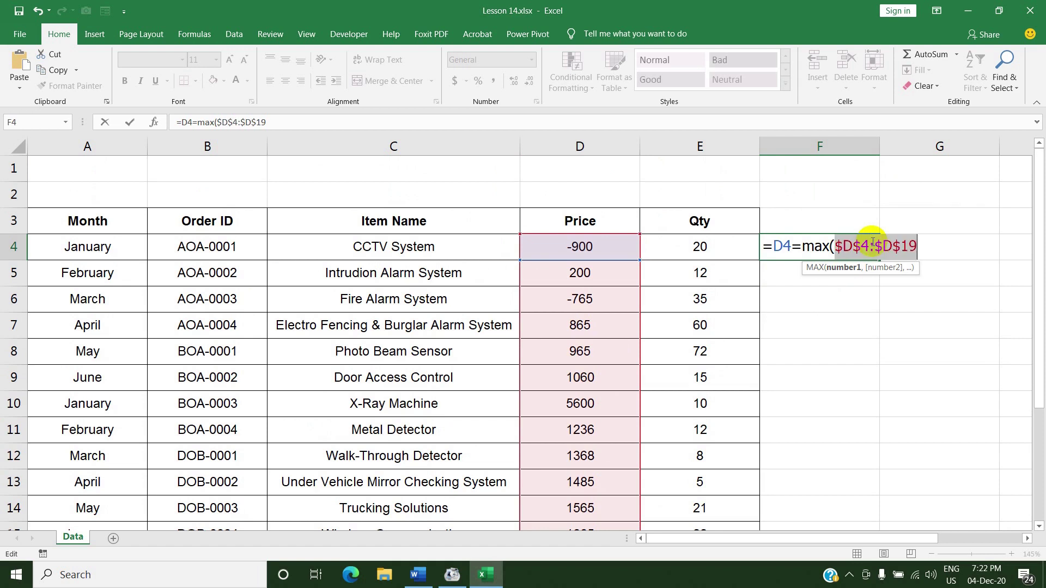
pyautogui.click(942, 247)
pyautogui.write(')')
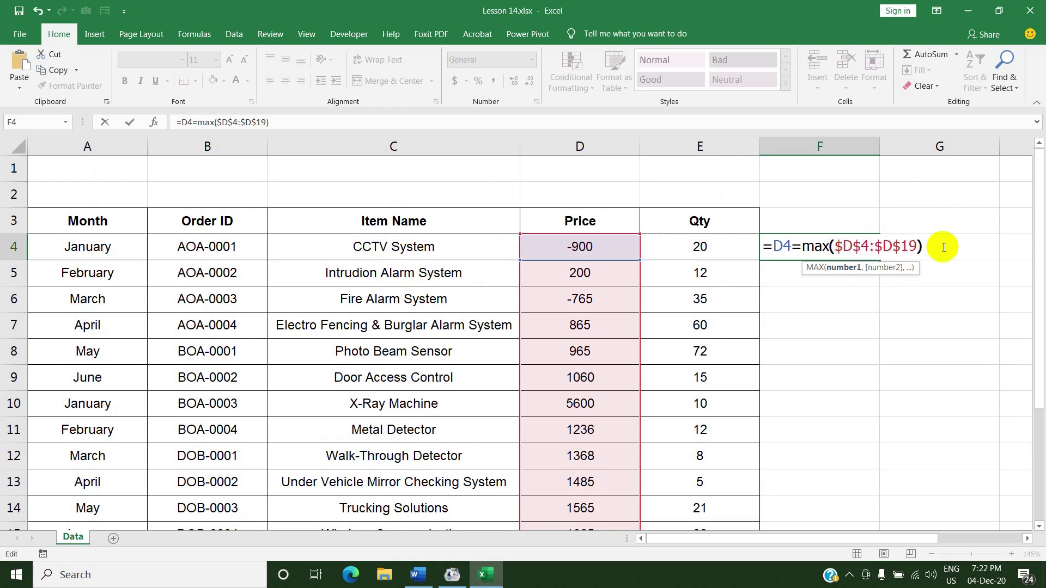
pyautogui.press('Return')
# Fill the F4 max check down to F19; only the 5600 X-Ray Machine row shows TRUE.
pyautogui.click(893, 246)
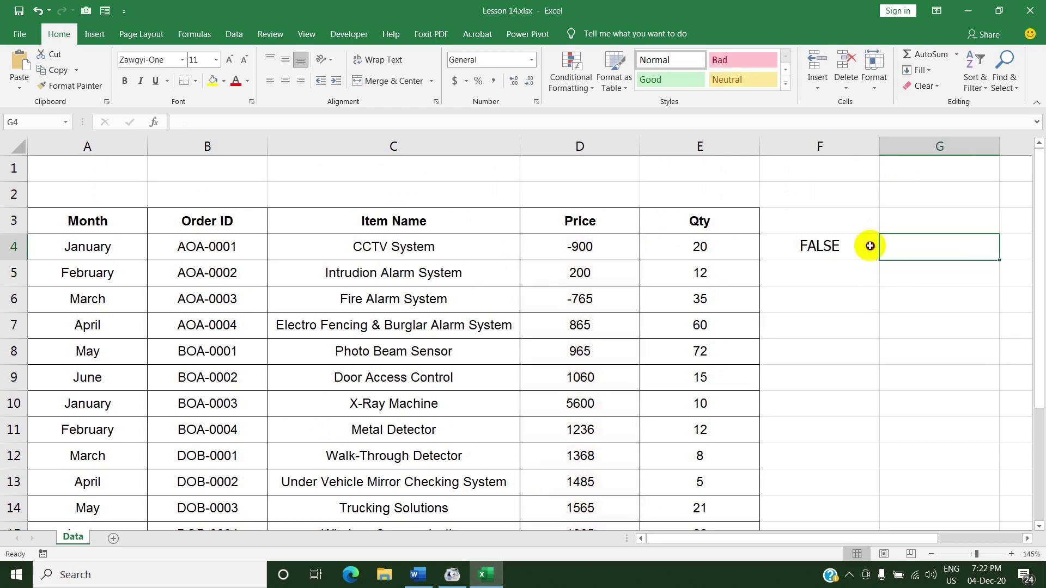
pyautogui.click(871, 248)
pyautogui.moveTo(880, 257); pyautogui.dragTo(875, 518)
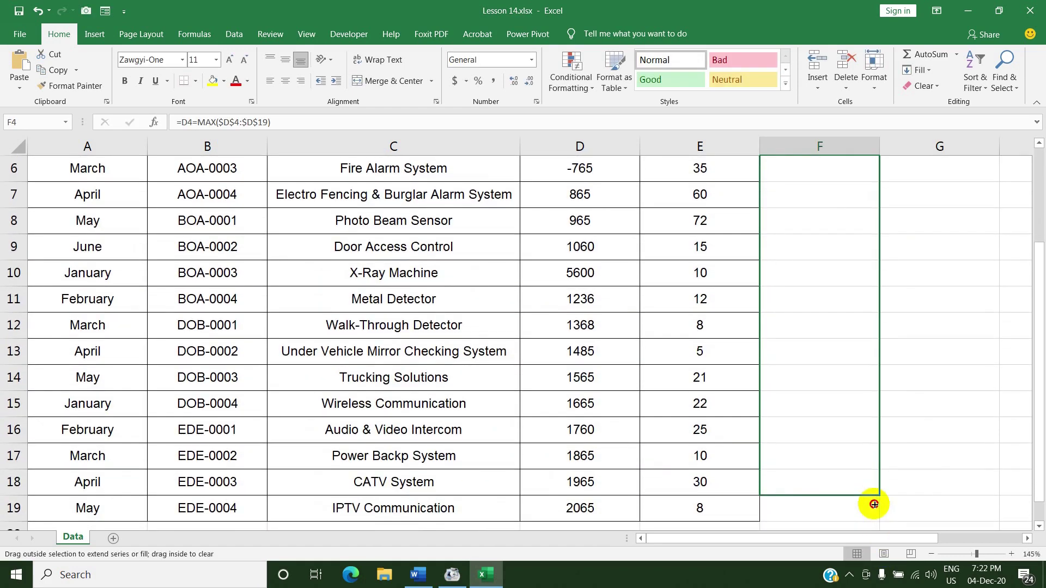
pyautogui.scroll(1, 922, 490)
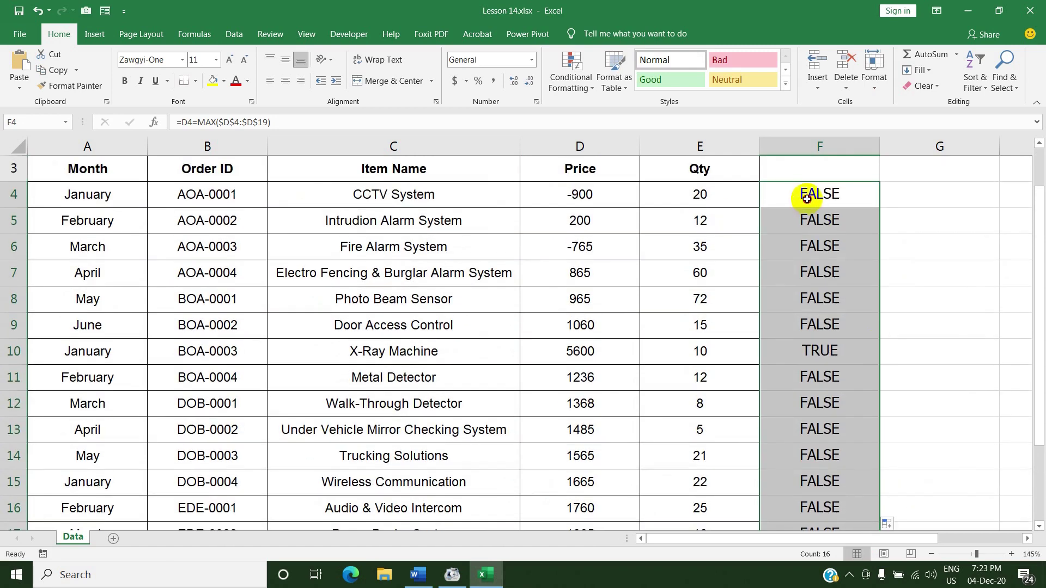
pyautogui.click(814, 216)
pyautogui.scroll(-1, 814, 294)
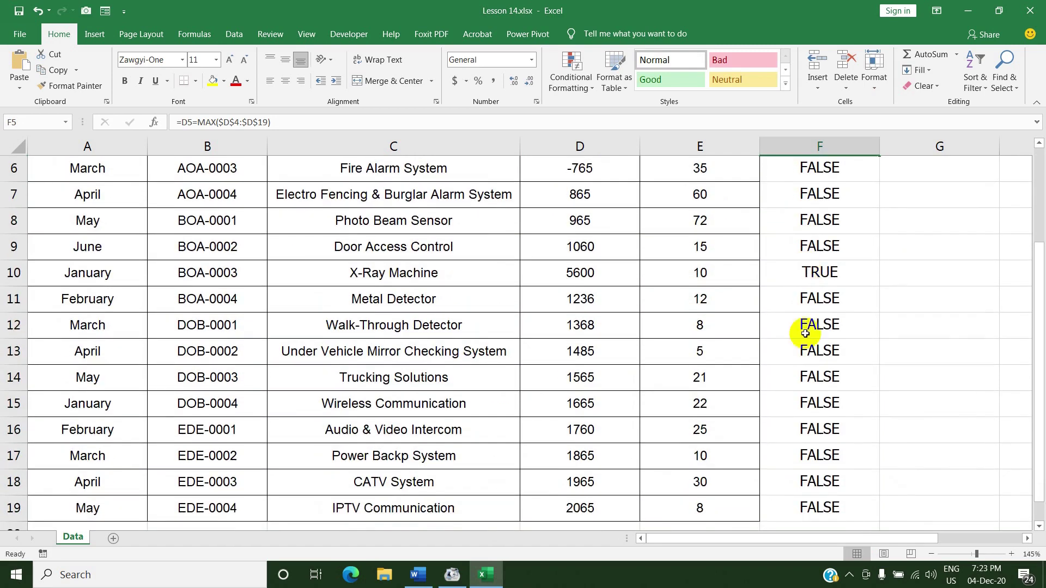
pyautogui.scroll(-1, 806, 349)
pyautogui.click(829, 199)
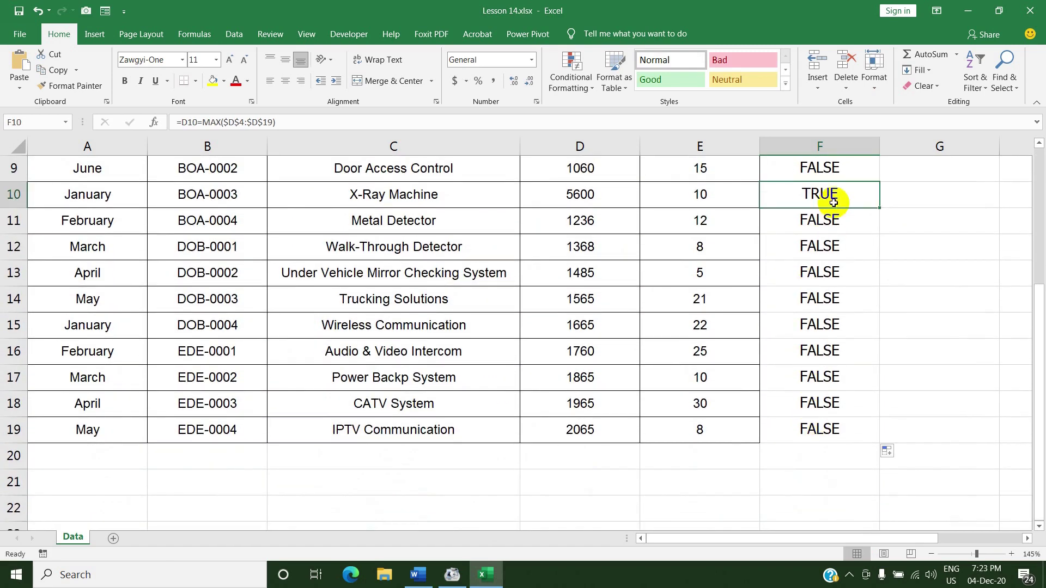
pyautogui.scroll(2, 837, 229)
pyautogui.scroll(2, 835, 273)
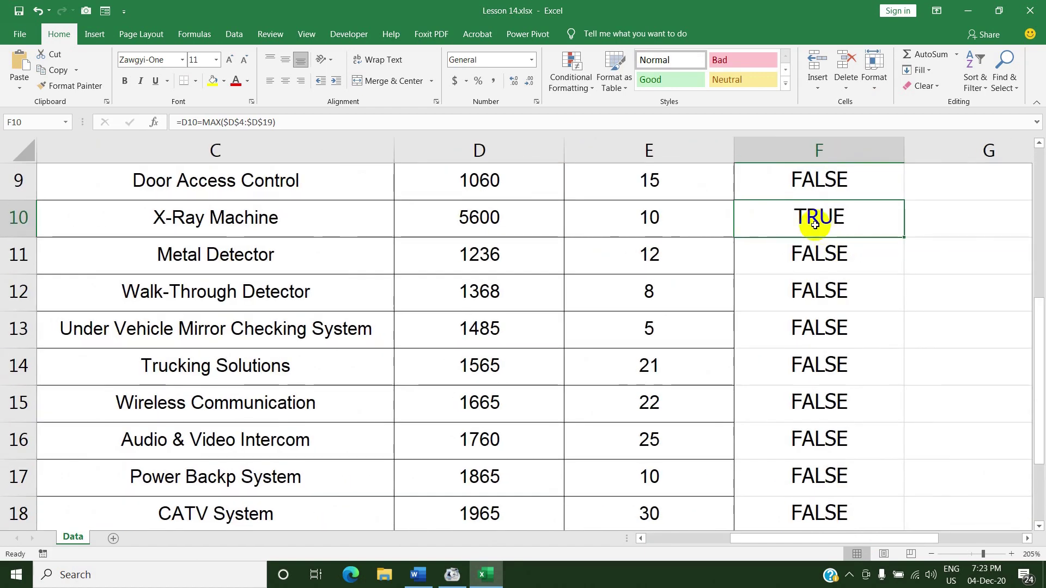
pyautogui.scroll(2, 872, 221)
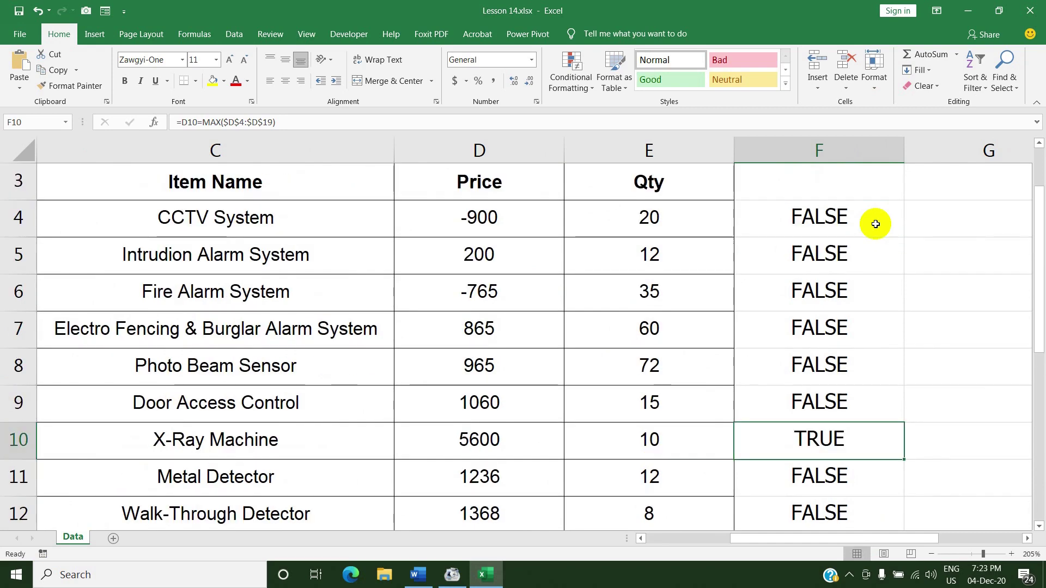
pyautogui.click(949, 218)
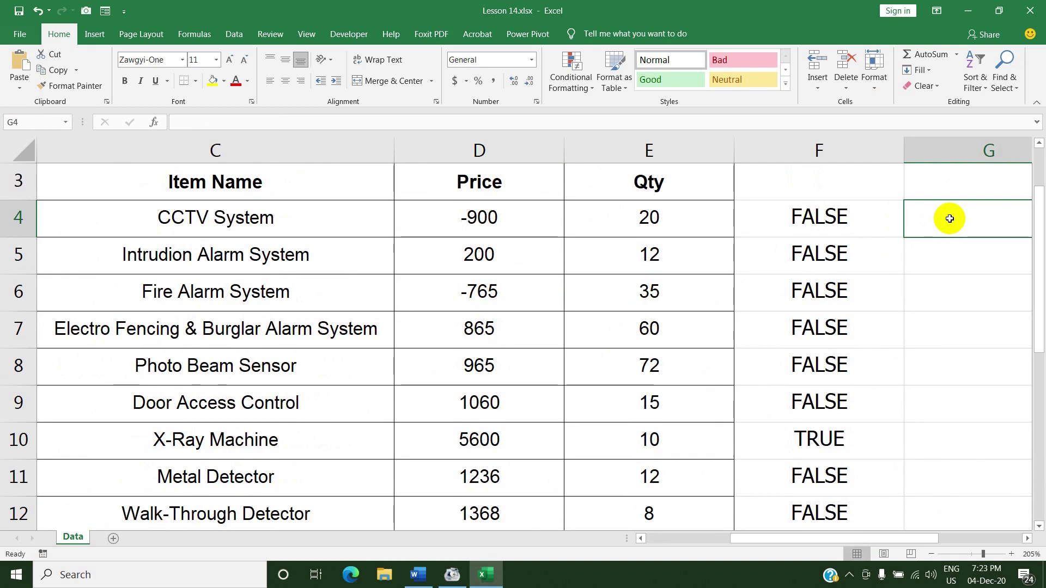
# Enter =D4=MIN(D4:D19) in G4 and fill it down column G.
pyautogui.hscroll(1, 950, 219)
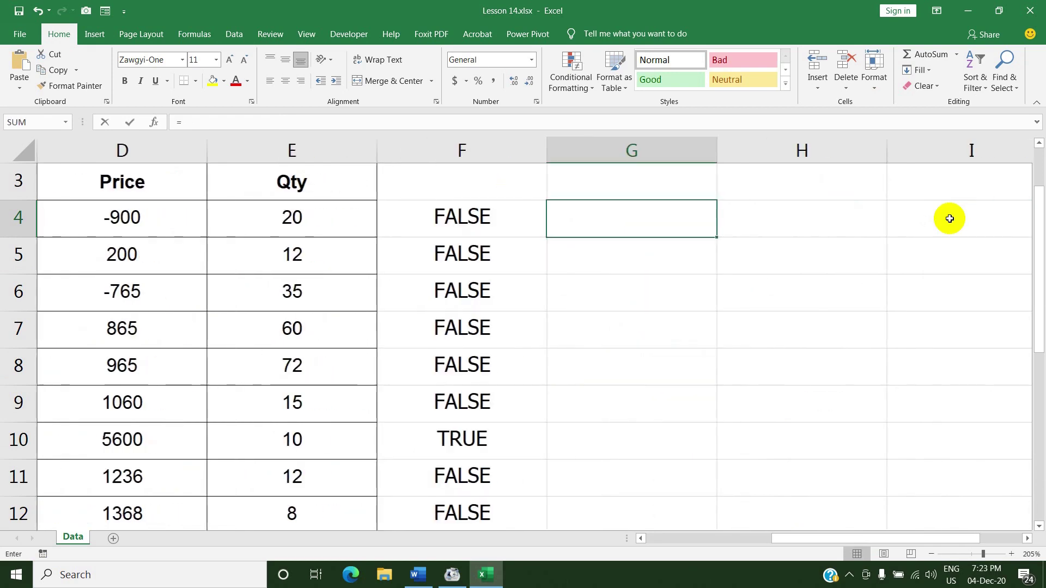
pyautogui.write('=')
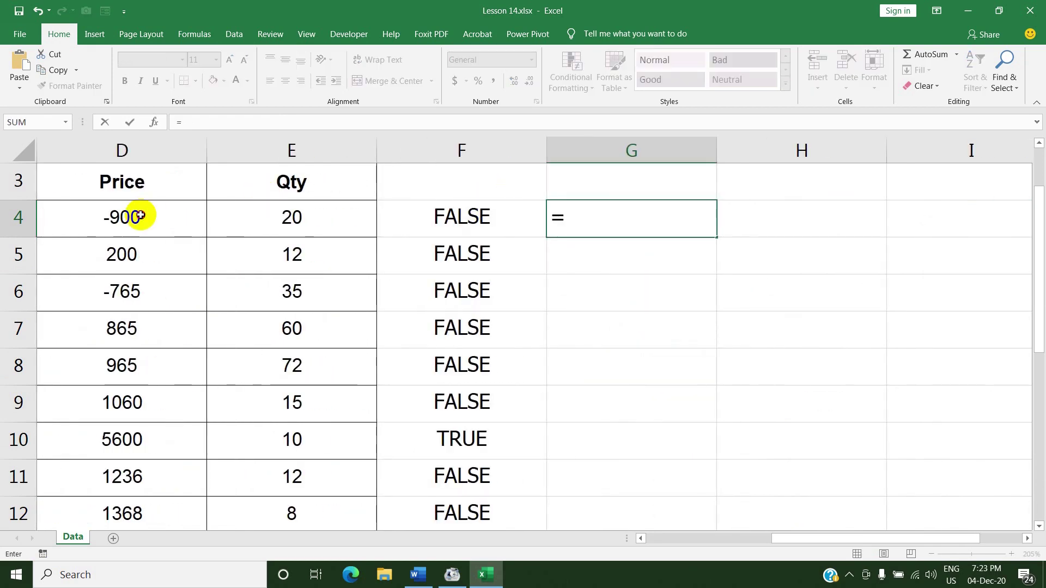
pyautogui.click(140, 216)
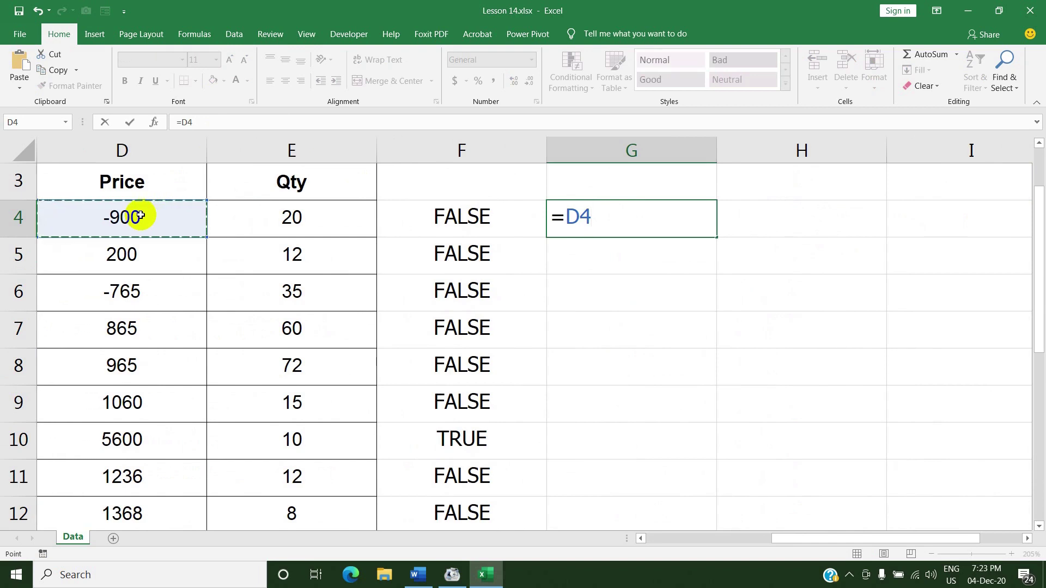
pyautogui.write('=min')
pyautogui.press('Tab')
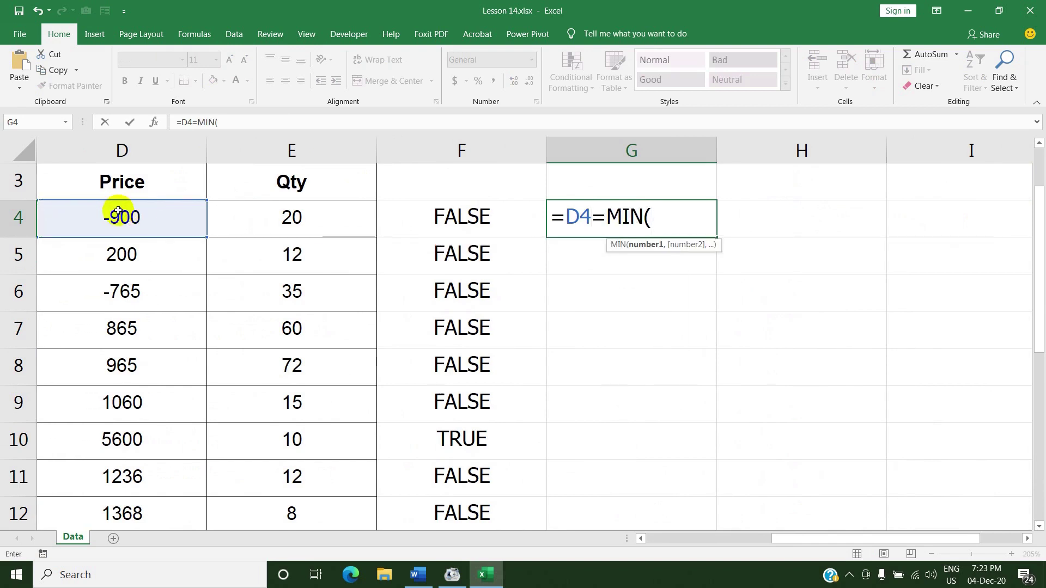
pyautogui.click(116, 221)
pyautogui.scroll(-3, 115, 234)
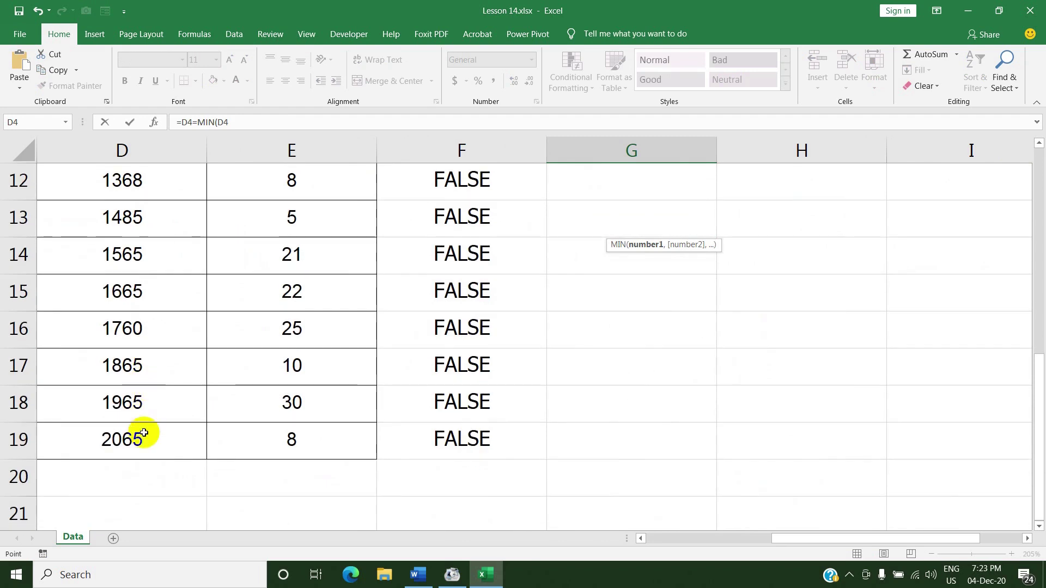
pyautogui.keyDown('shift'); pyautogui.click(140, 433); pyautogui.keyUp('shift')
pyautogui.scroll(3, 610, 297)
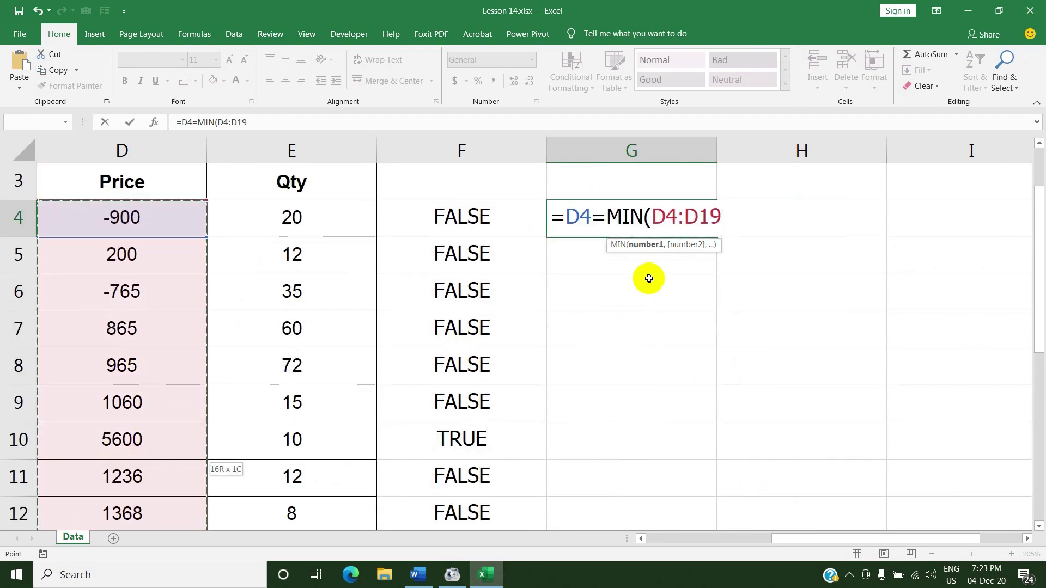
pyautogui.press('Return')
pyautogui.click(650, 217)
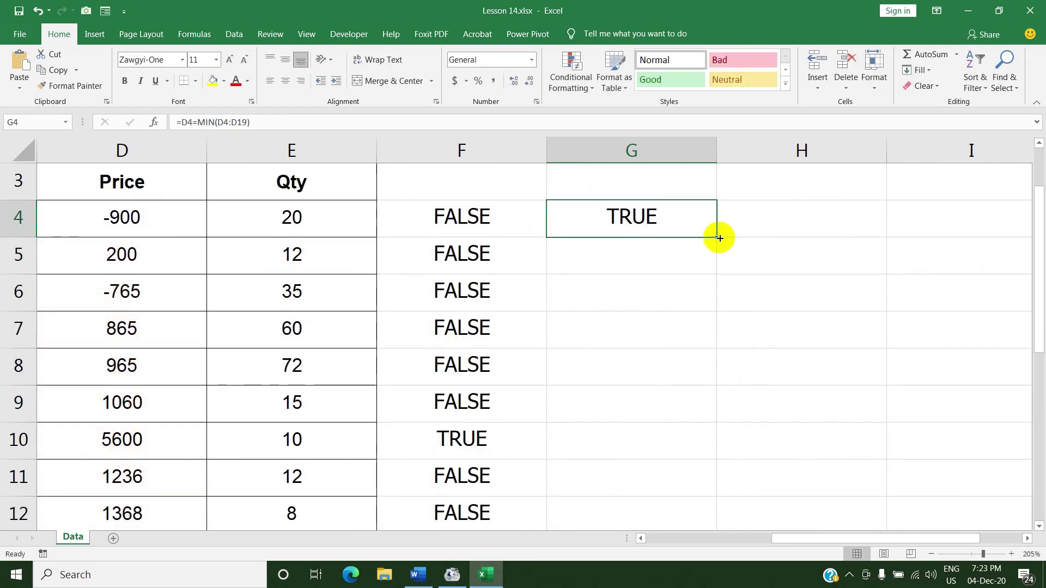
pyautogui.moveTo(717, 242); pyautogui.dragTo(720, 495)
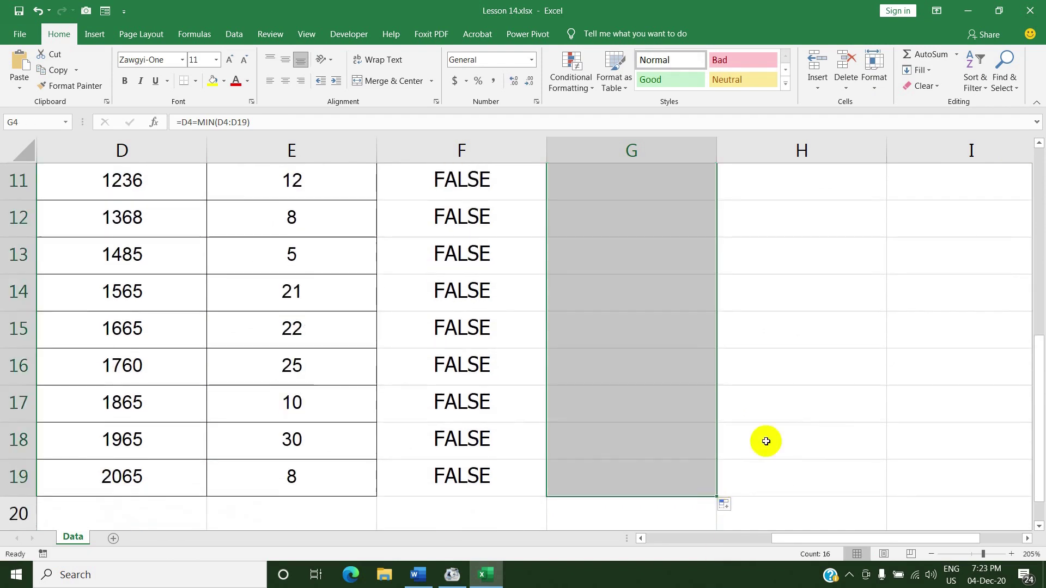
pyautogui.scroll(3, 763, 430)
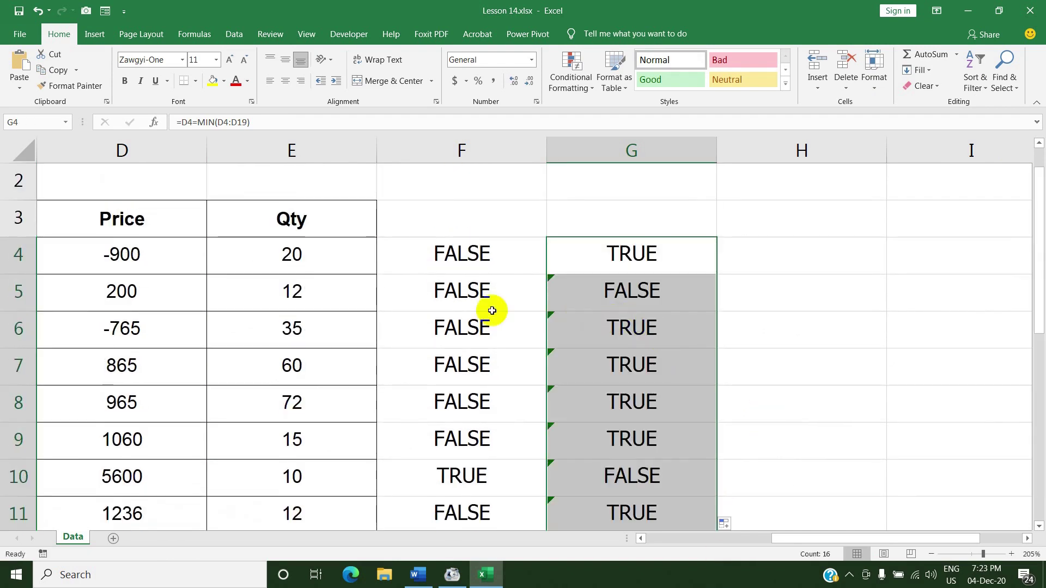
# Correct G4 to =D4=MIN($D$4:$D$19) and refill down to G19.
pyautogui.doubleClick(668, 259)
pyautogui.moveTo(664, 254); pyautogui.dragTo(701, 254)
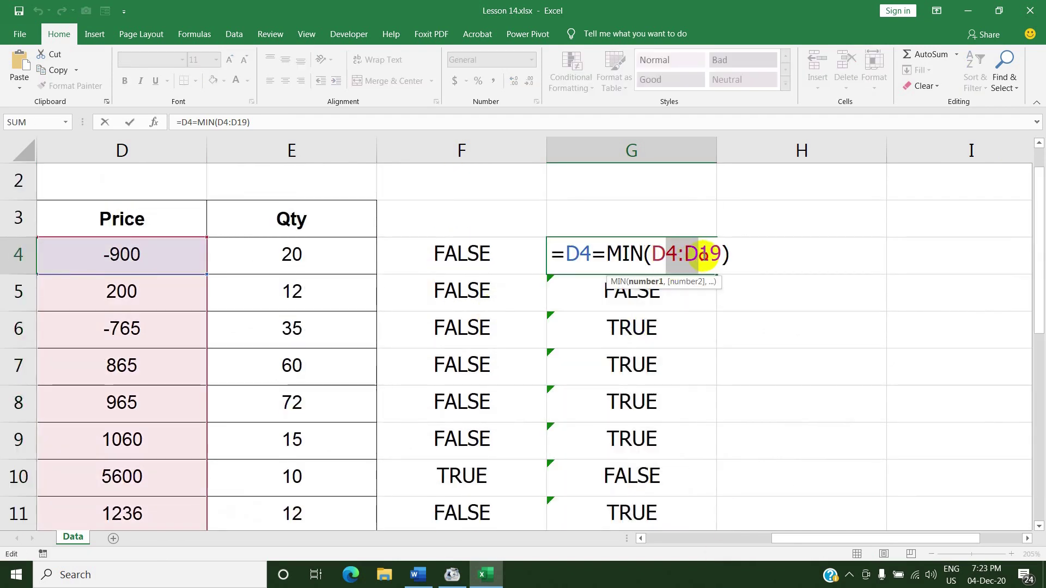
pyautogui.press('F4')
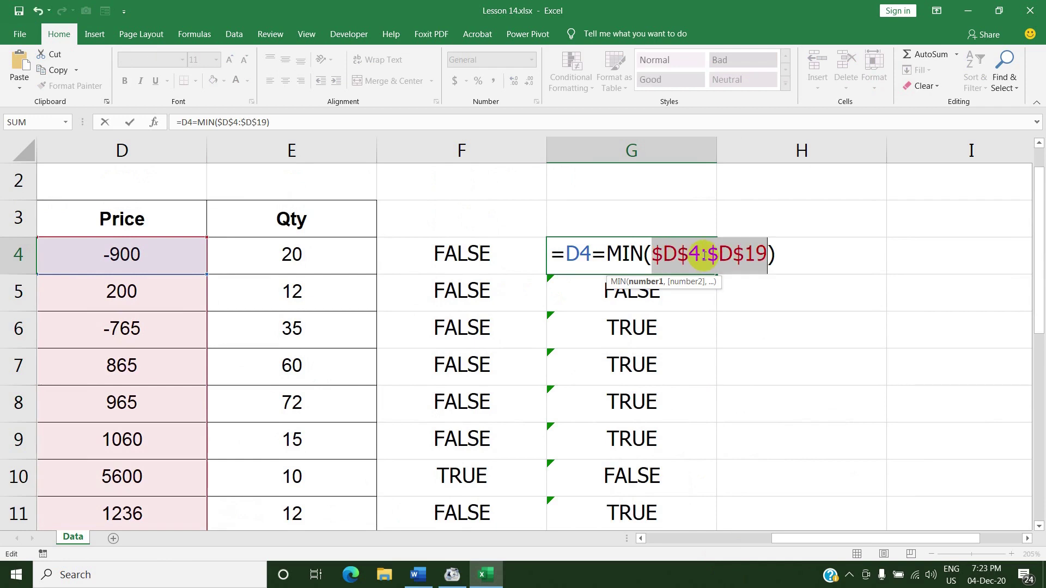
pyautogui.hotkey('ctrl', 'Return')
pyautogui.moveTo(716, 274)
pyautogui.mouseDown()
pyautogui.moveTo(738, 582)
pyautogui.moveTo(719, 525)
pyautogui.mouseUp()
pyautogui.scroll(3, 653, 342)
pyautogui.click(635, 298)
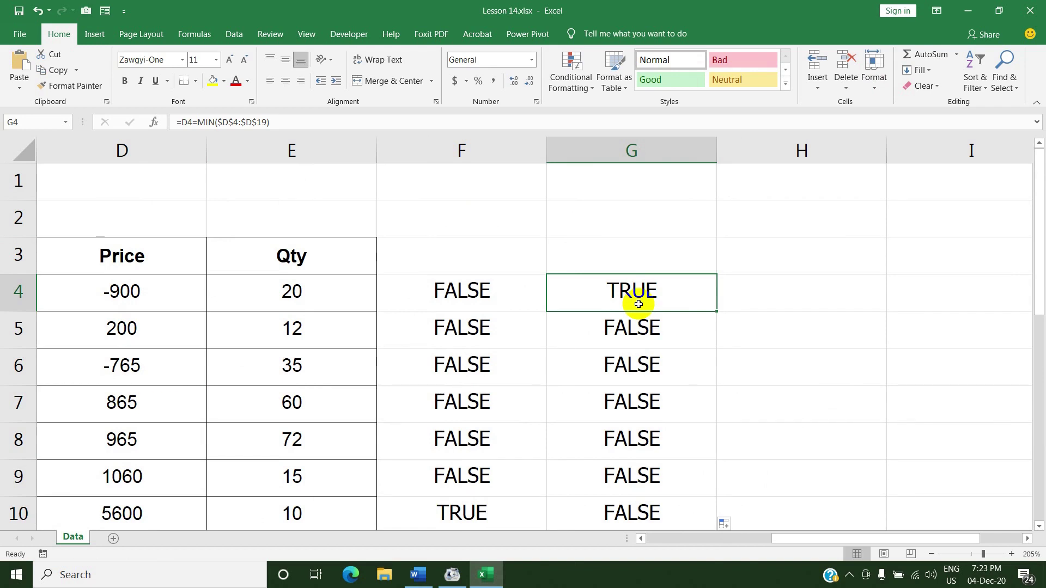
pyautogui.click(742, 290)
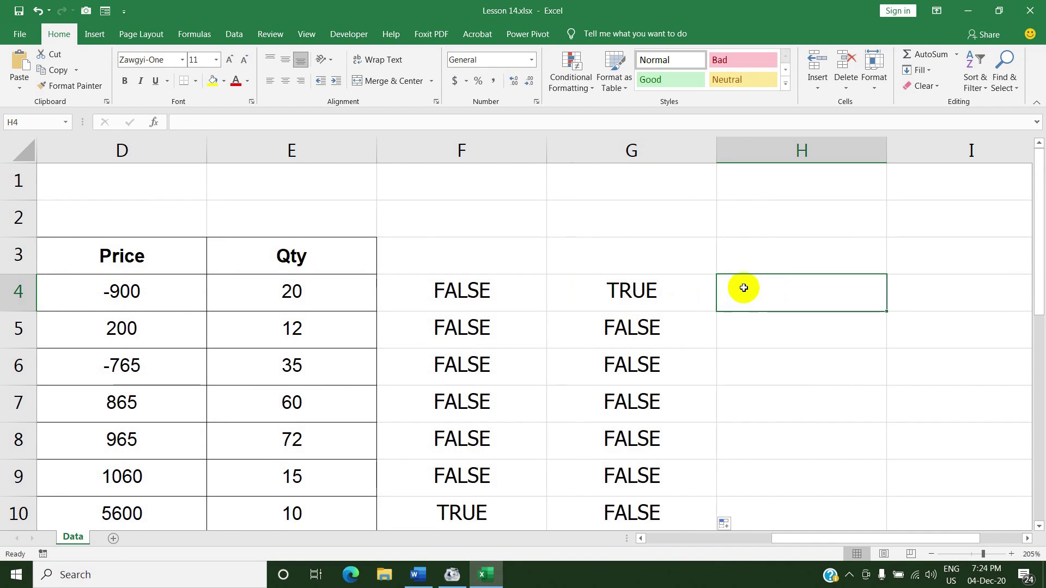
# Type the notes 0, positive and >0 into H3, I3 and J3.
pyautogui.click(749, 254)
pyautogui.write('0')
pyautogui.press('Tab')
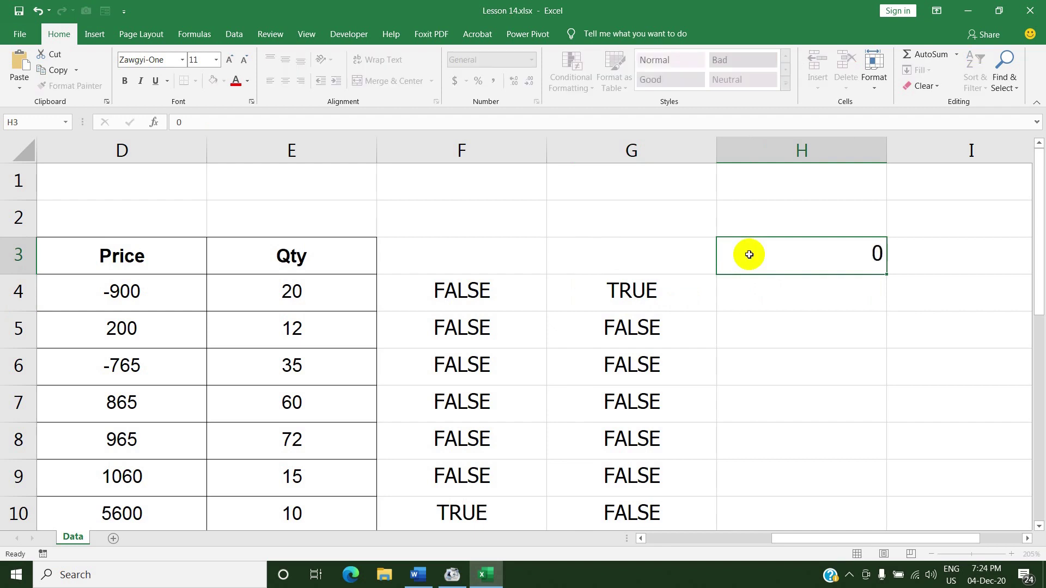
pyautogui.write('pos')
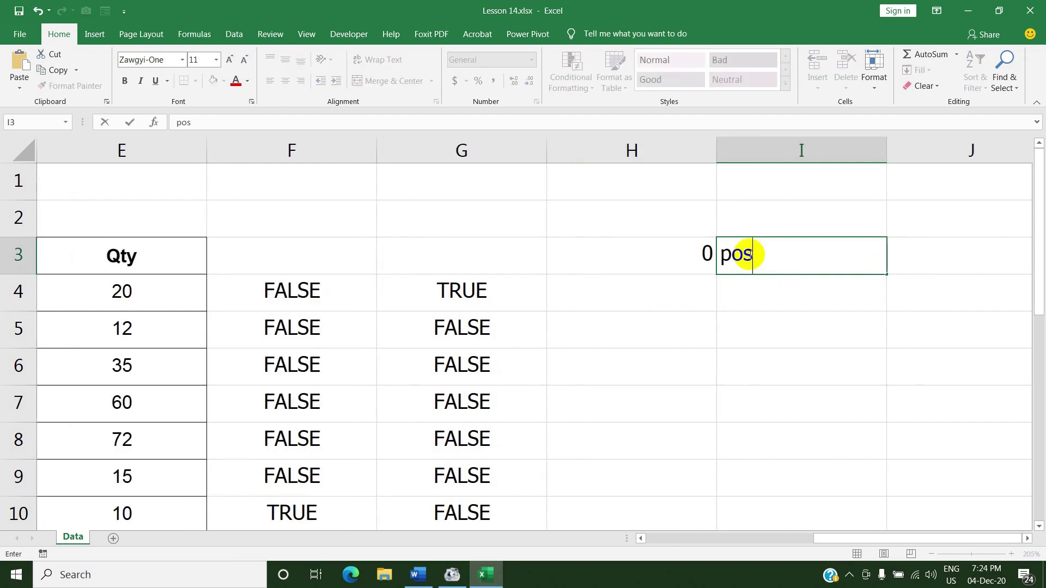
pyautogui.write('itiv')
pyautogui.write('e')
pyautogui.press('Tab')
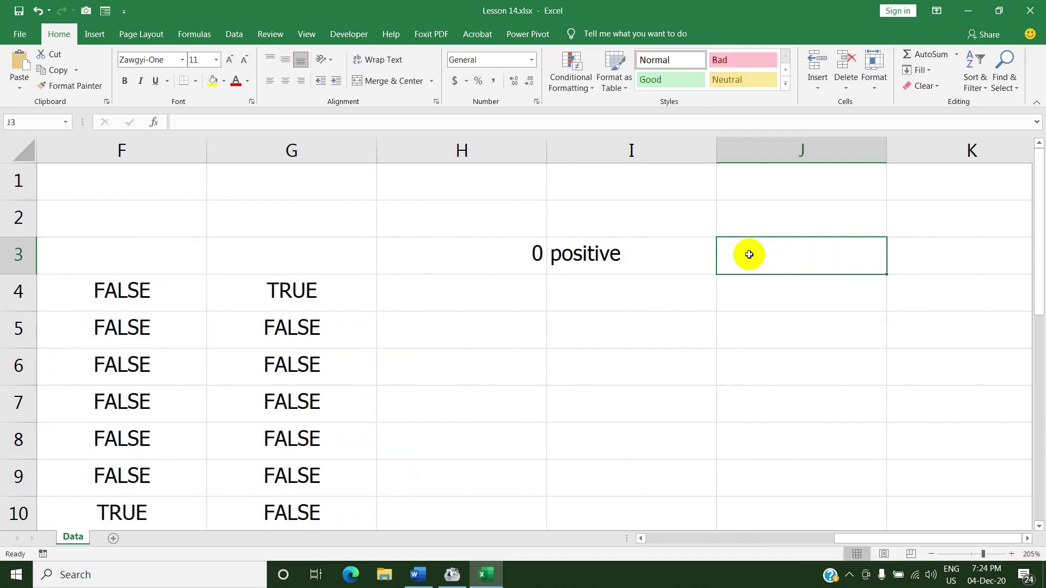
pyautogui.write('>0')
pyautogui.press('Return')
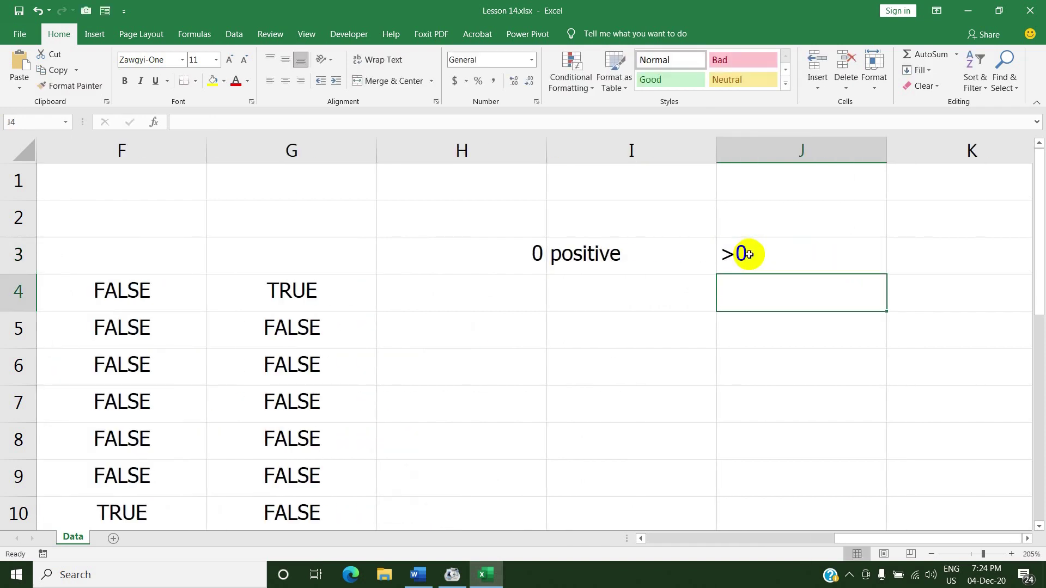
# Add the notes neg in K3 and <0 in L3.
pyautogui.click(748, 255)
pyautogui.press('Tab')
pyautogui.write('ne')
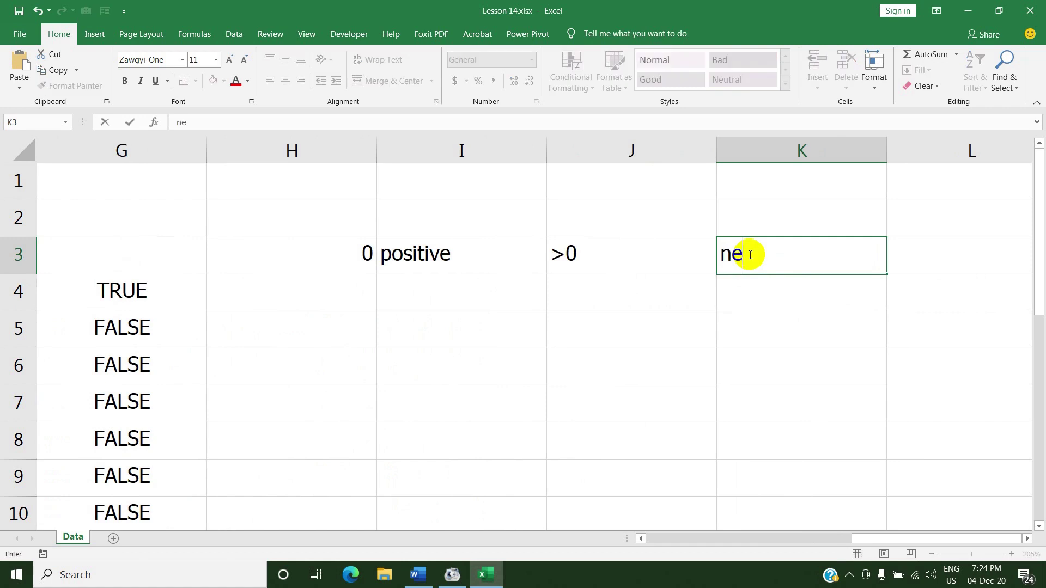
pyautogui.write('g')
pyautogui.press('Tab')
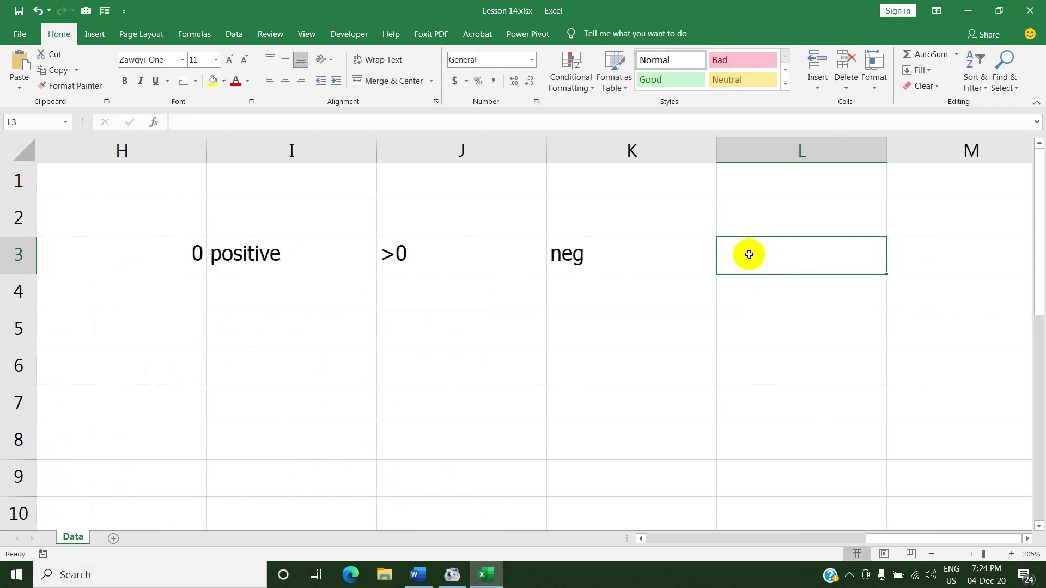
pyautogui.write('<0')
pyautogui.press('Return')
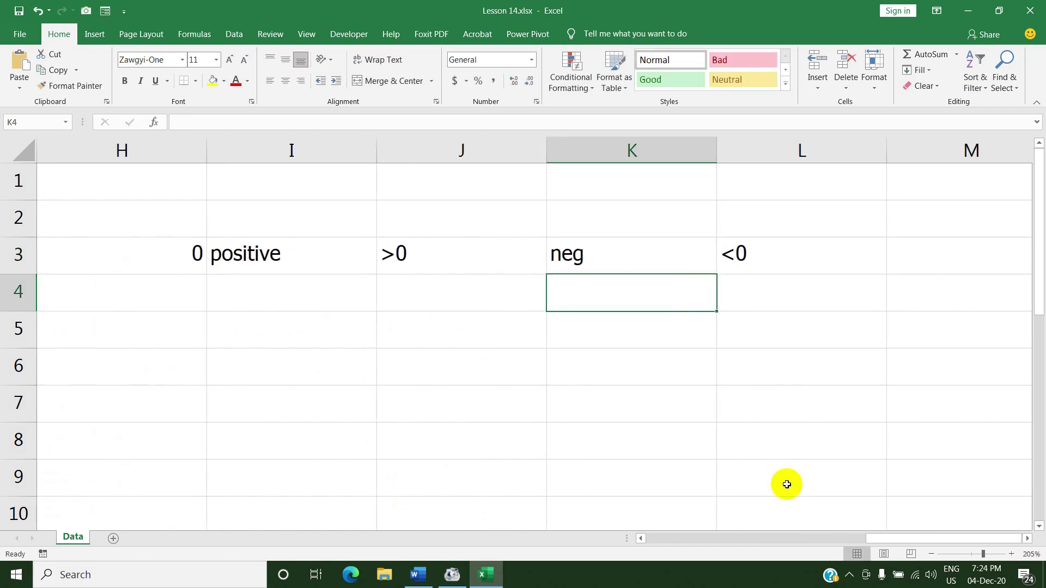
pyautogui.moveTo(892, 538); pyautogui.dragTo(842, 538)
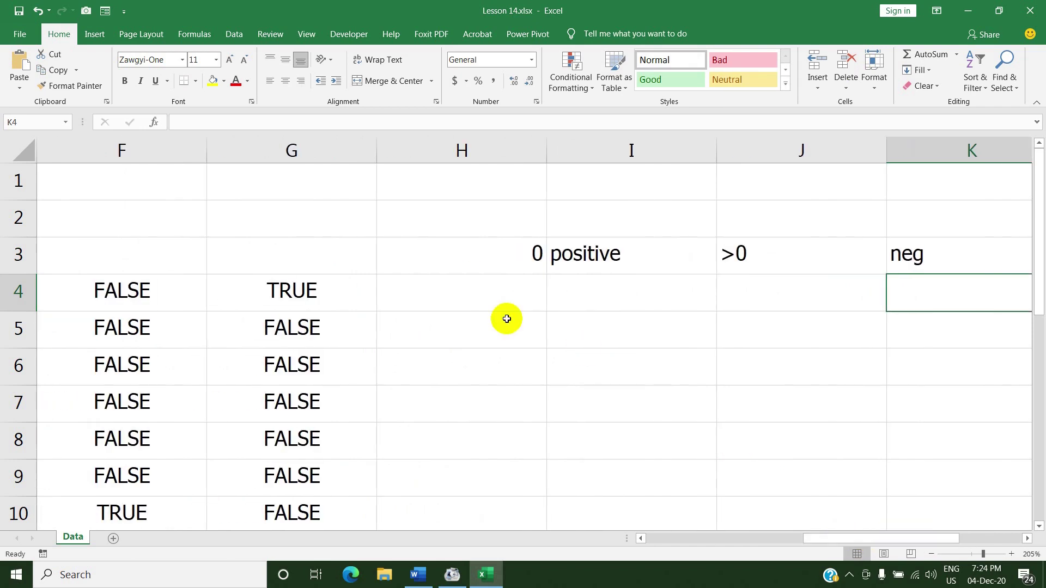
pyautogui.hscroll(3, 903, 539)
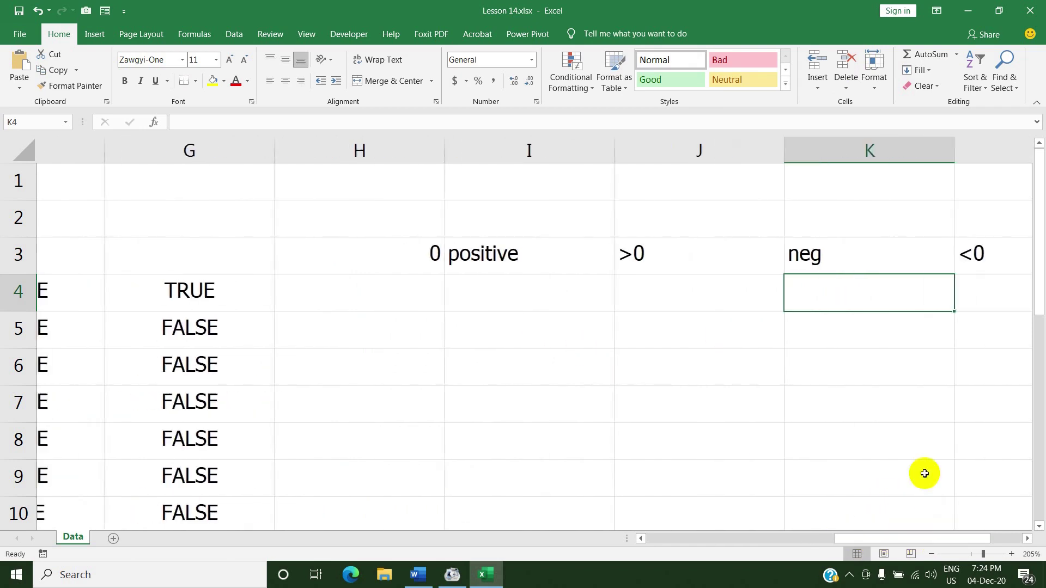
pyautogui.click(972, 254)
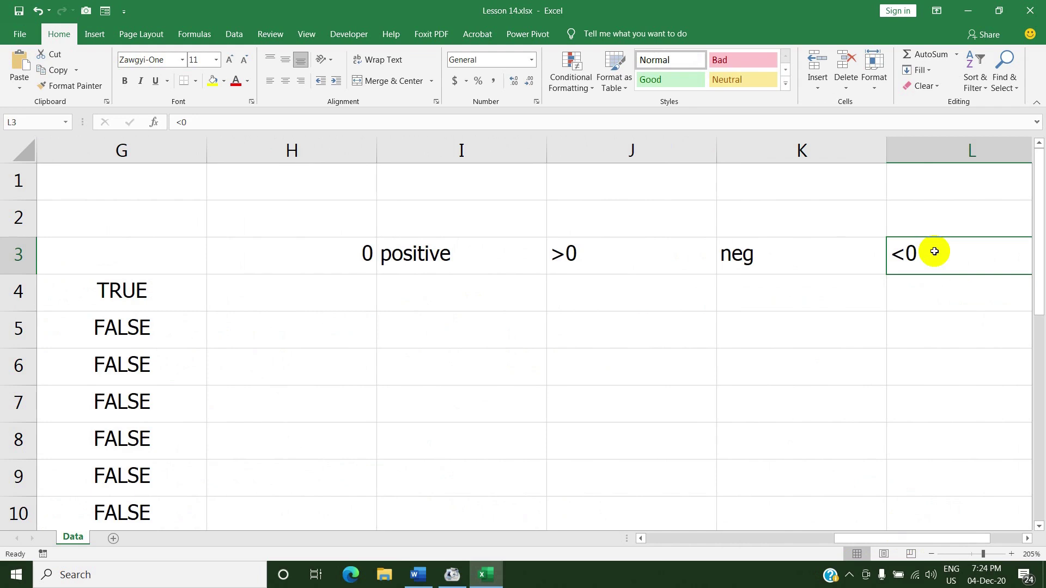
pyautogui.moveTo(859, 538)
pyautogui.mouseDown()
pyautogui.moveTo(735, 538)
pyautogui.moveTo(767, 539)
pyautogui.mouseUp()
# Enter the negative-price check =D4<0 in H4.
pyautogui.click(737, 290)
pyautogui.write('=')
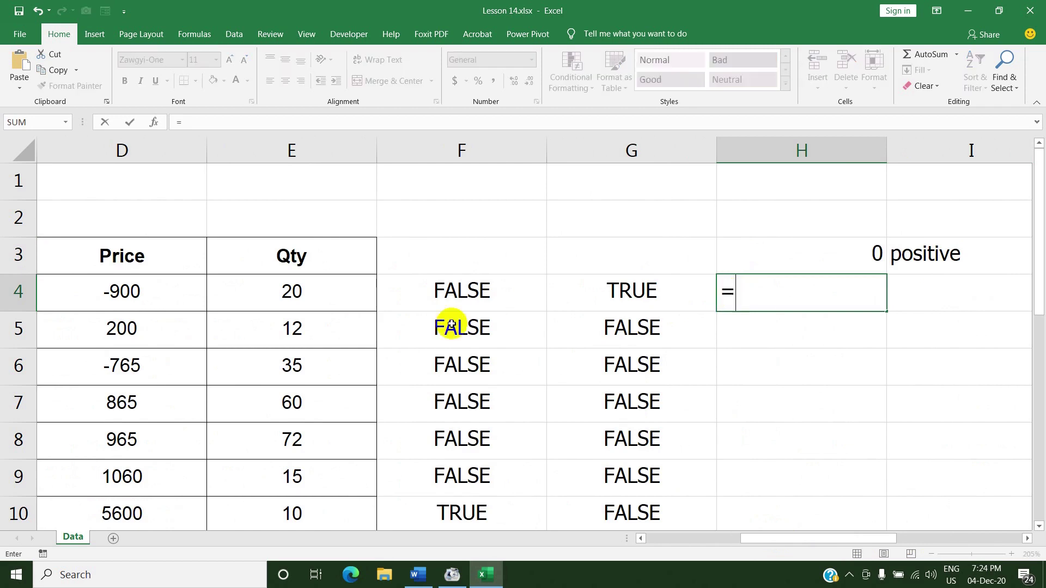
pyautogui.click(139, 298)
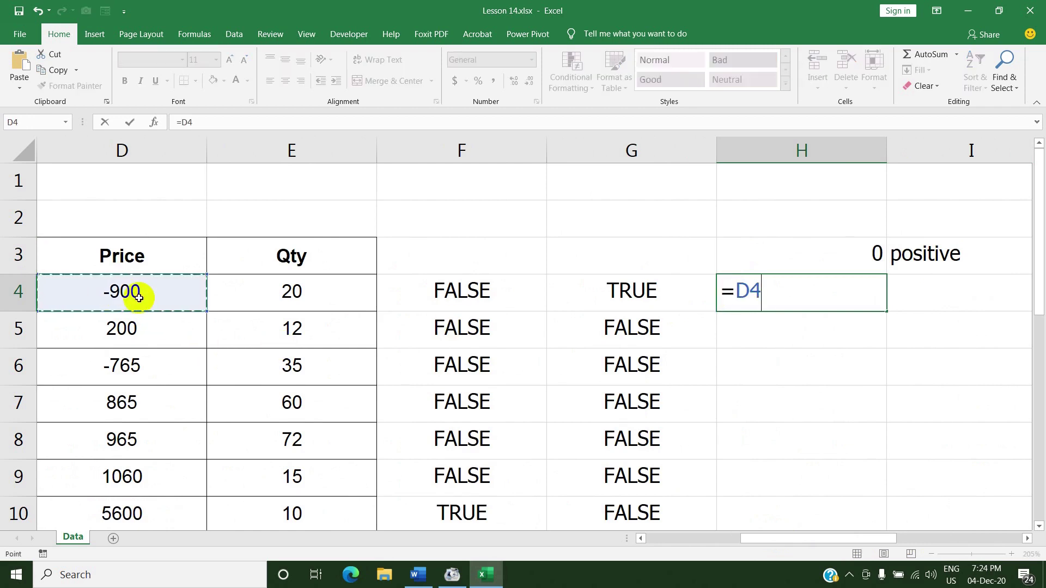
pyautogui.write('<0')
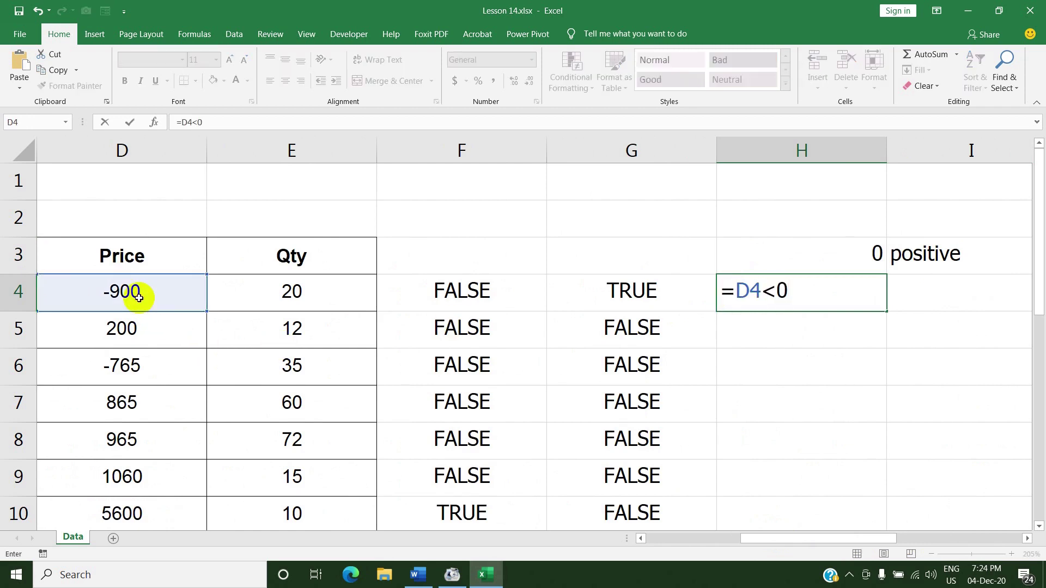
pyautogui.press('Return')
# Copy =D4<0 down column H; the -900 and -765 rows show TRUE.
pyautogui.click(784, 298)
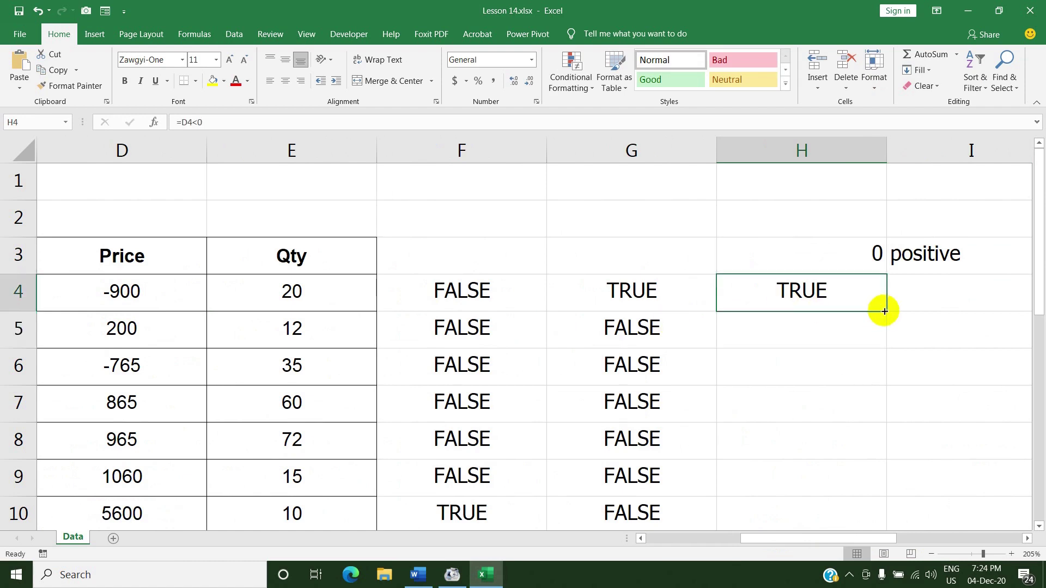
pyautogui.moveTo(884, 311); pyautogui.dragTo(888, 425)
pyautogui.scroll(3, 881, 452)
pyautogui.scroll(2, 868, 448)
pyautogui.click(808, 366)
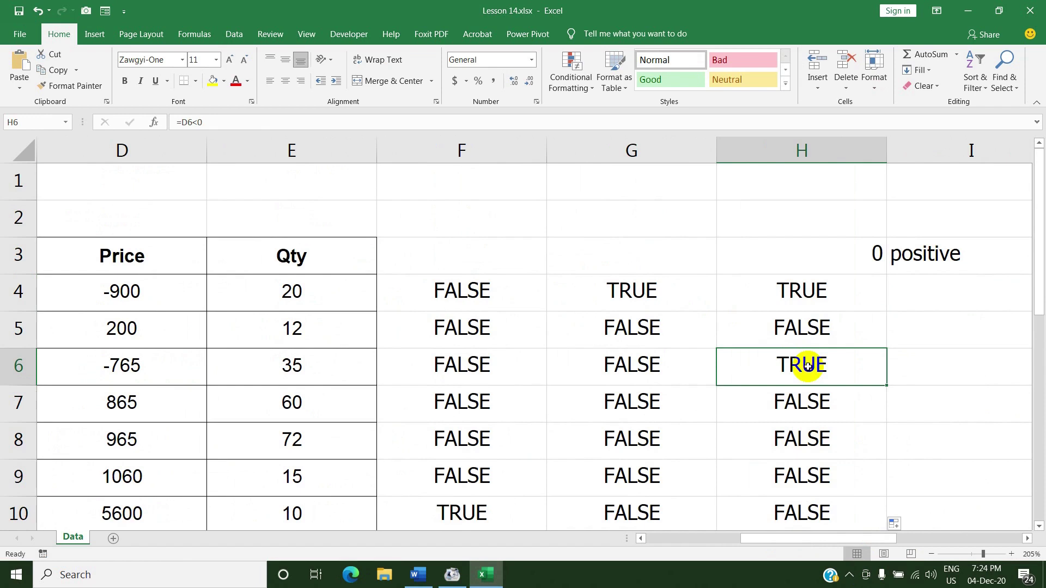
pyautogui.click(452, 293)
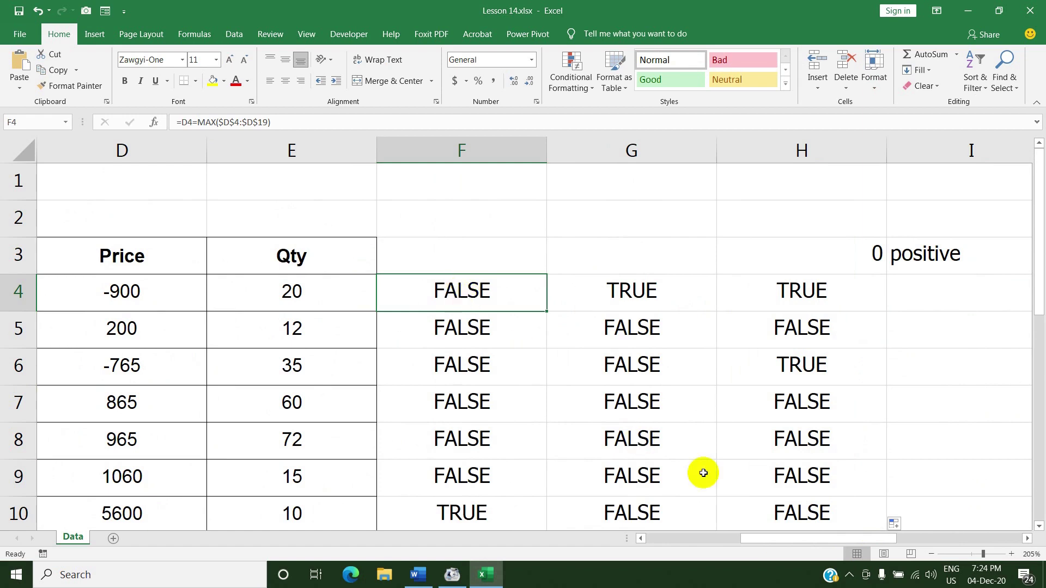
pyautogui.moveTo(770, 540); pyautogui.dragTo(731, 540)
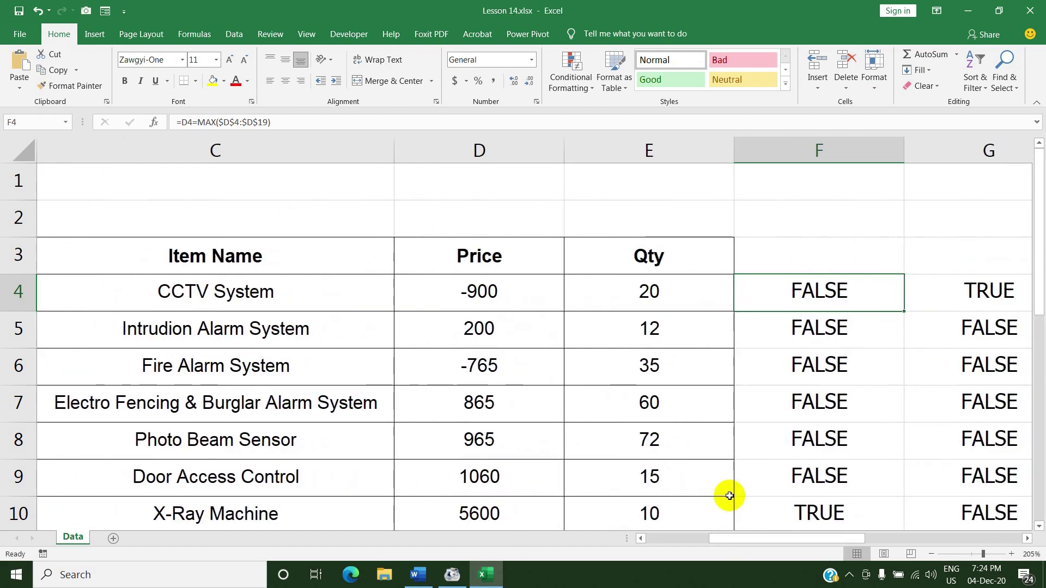
pyautogui.moveTo(726, 538); pyautogui.dragTo(664, 538)
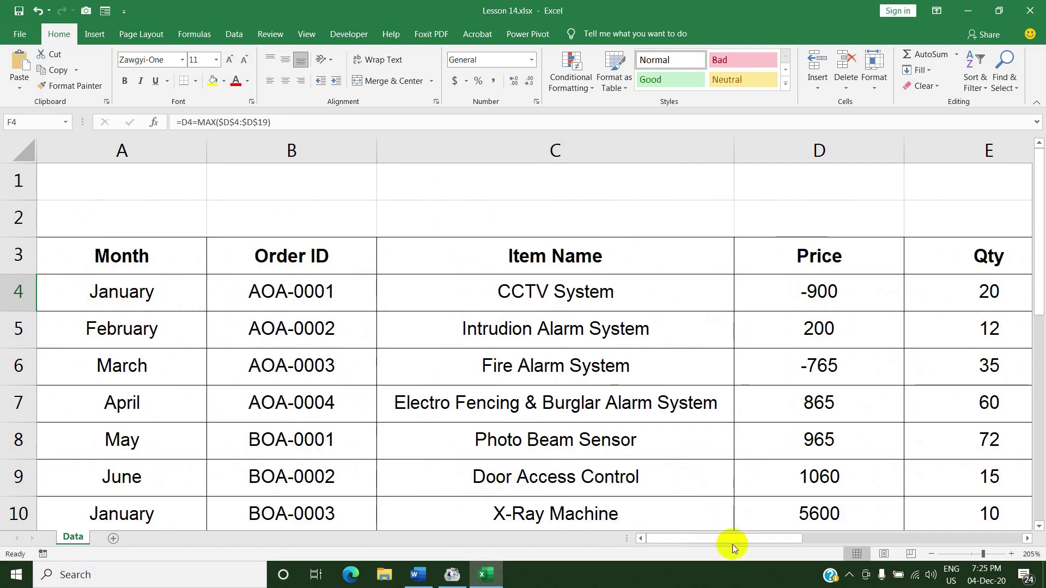
pyautogui.moveTo(730, 539); pyautogui.dragTo(806, 537)
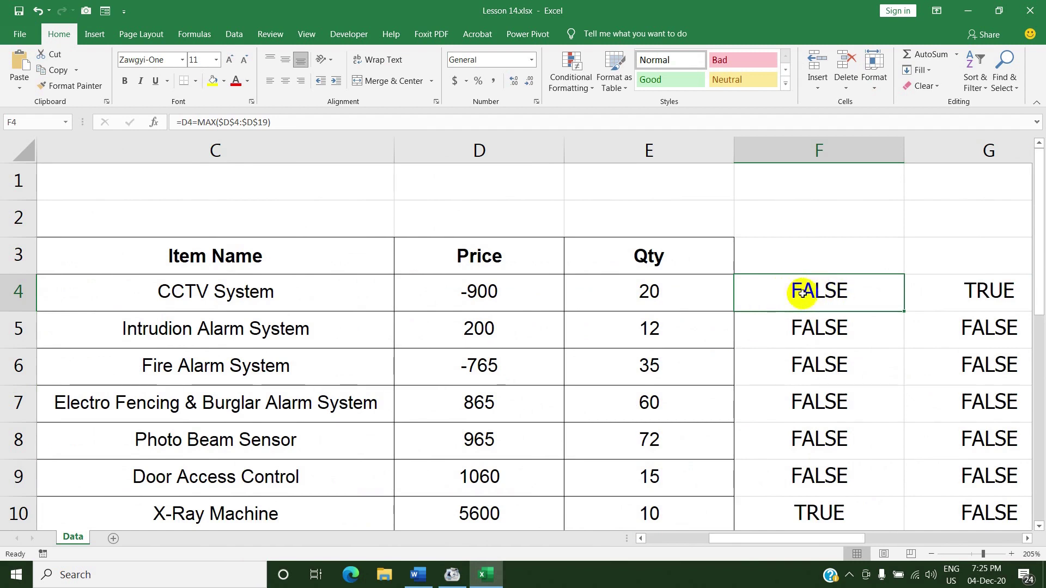
pyautogui.doubleClick(802, 293)
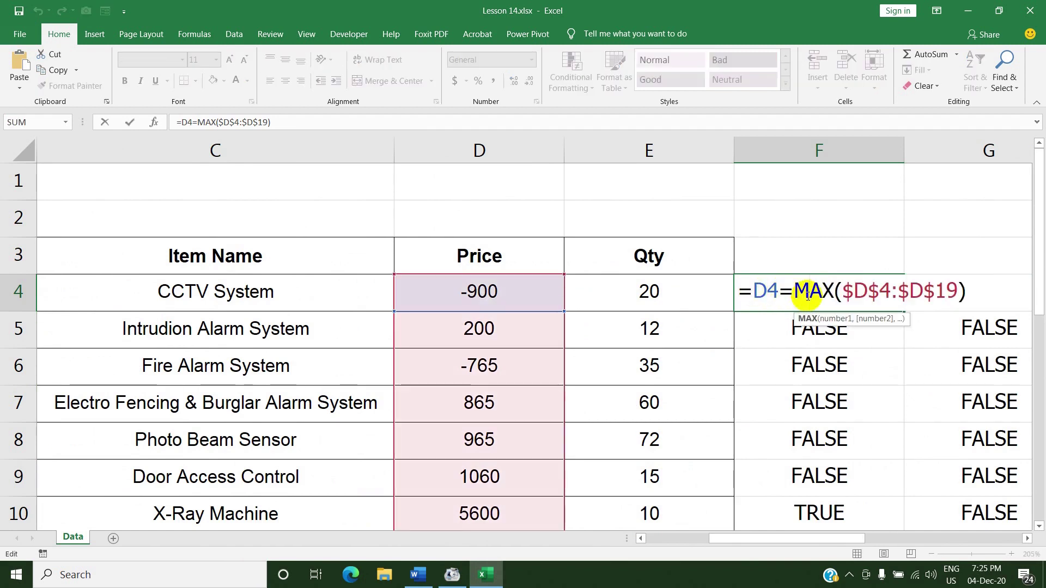
pyautogui.click(744, 293)
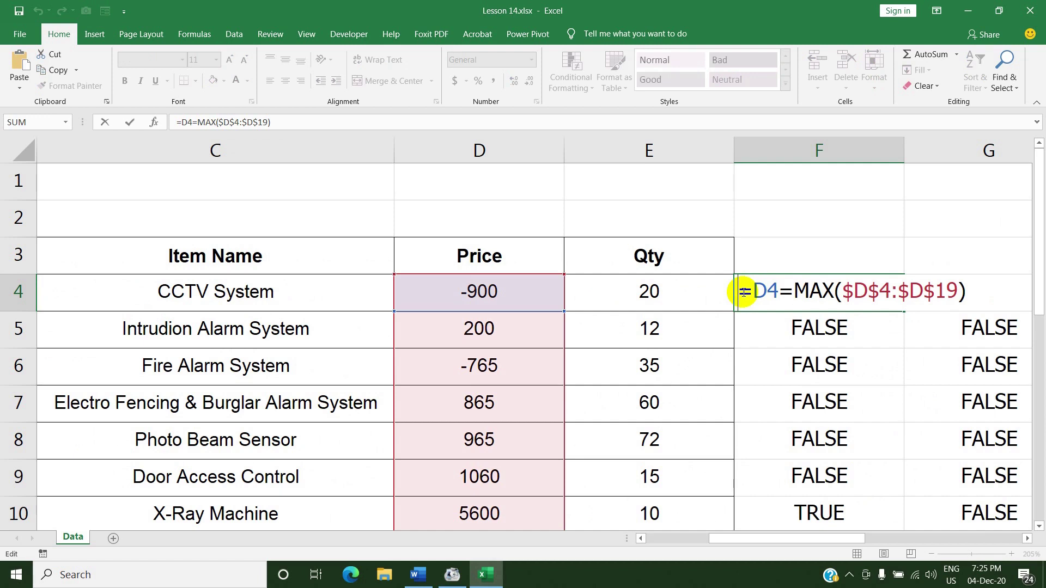
pyautogui.moveTo(744, 292); pyautogui.dragTo(990, 289)
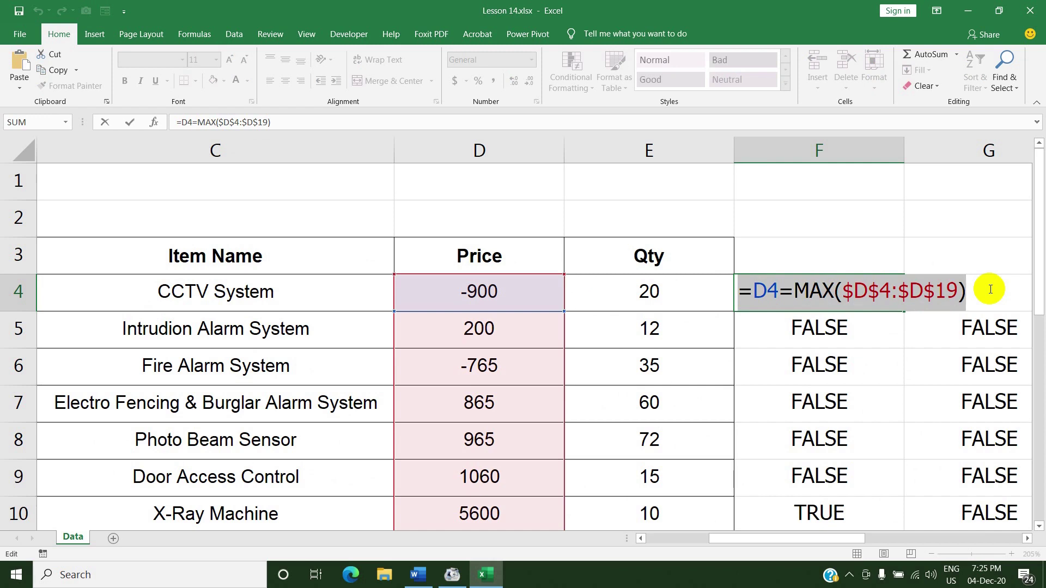
pyautogui.press('Return')
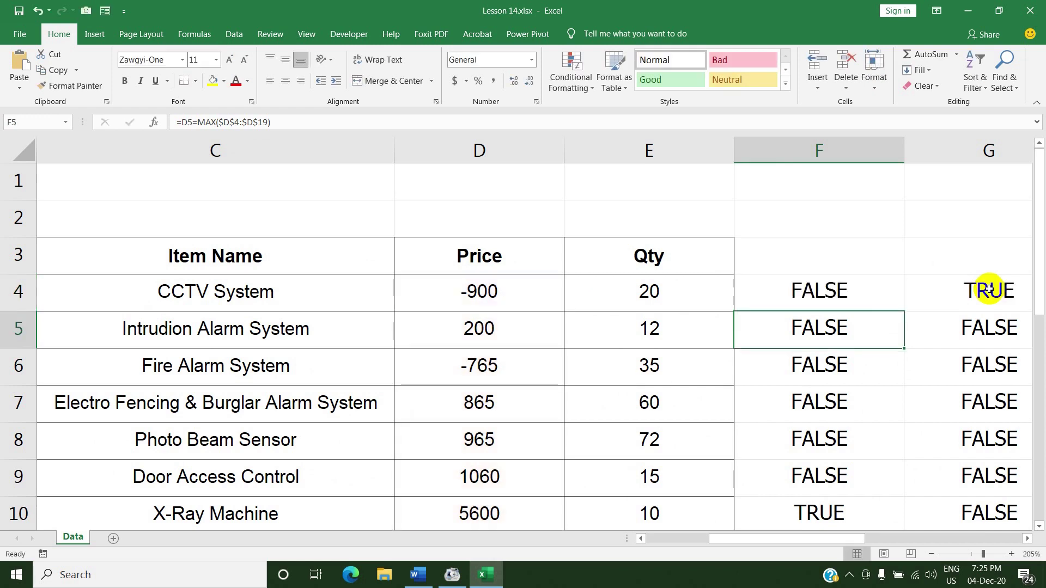
# Select the price table rows and start a new formula-based conditional formatting rule.
pyautogui.moveTo(763, 540); pyautogui.dragTo(694, 540)
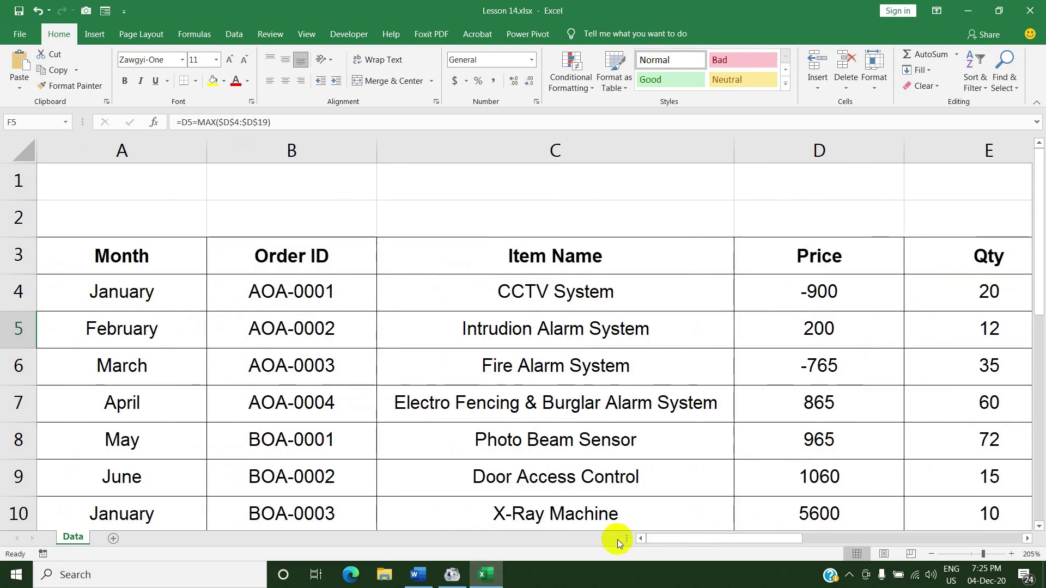
pyautogui.keyDown('ctrl'); pyautogui.scroll(-3, 436, 425); pyautogui.keyUp('ctrl')
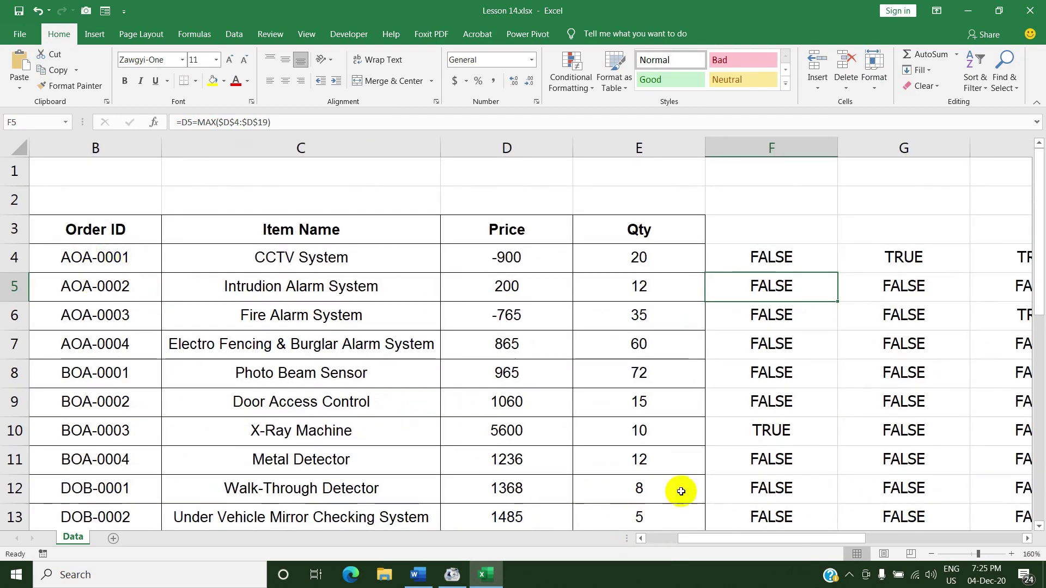
pyautogui.moveTo(752, 537); pyautogui.dragTo(719, 538)
pyautogui.moveTo(93, 257)
pyautogui.mouseDown()
pyautogui.moveTo(588, 252)
pyautogui.moveTo(780, 487)
pyautogui.mouseUp()
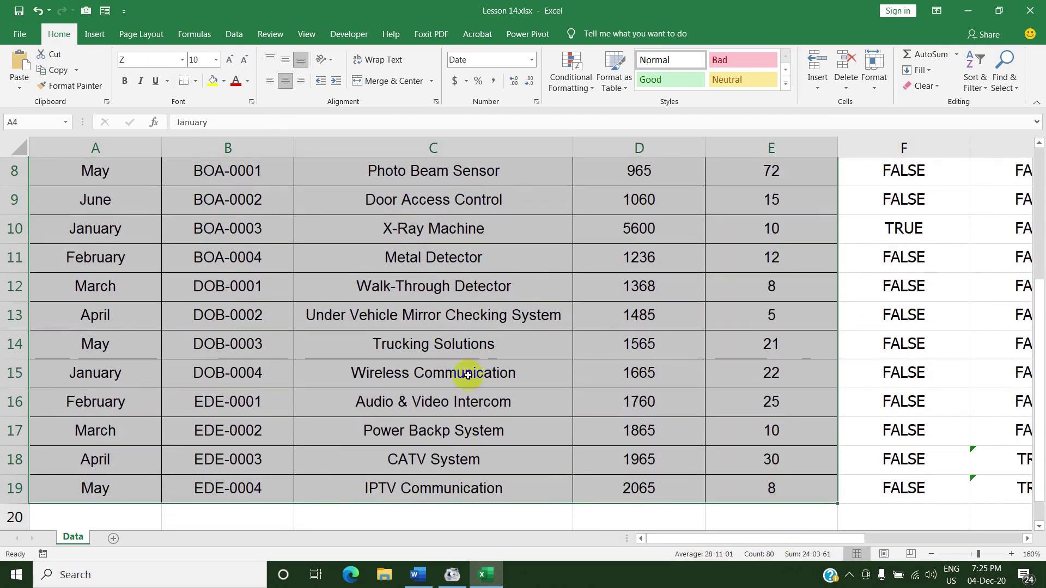
pyautogui.click(565, 77)
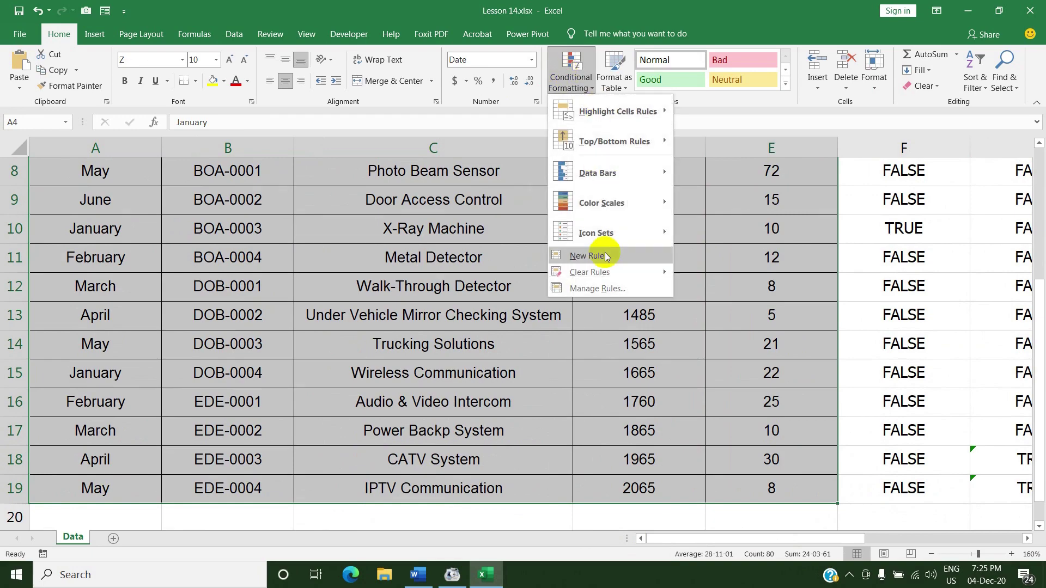
pyautogui.press('super+plus')
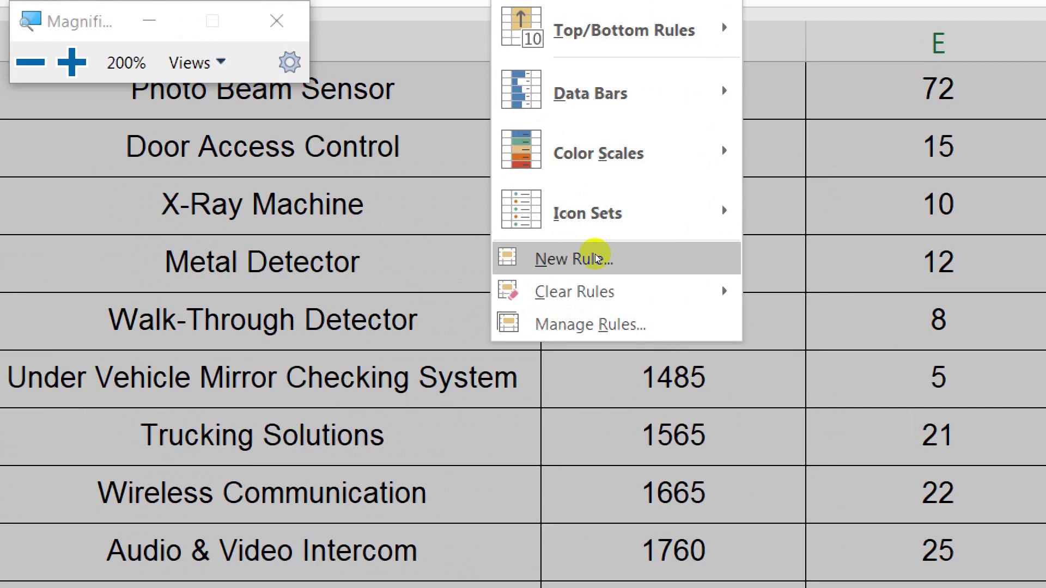
pyautogui.click(594, 256)
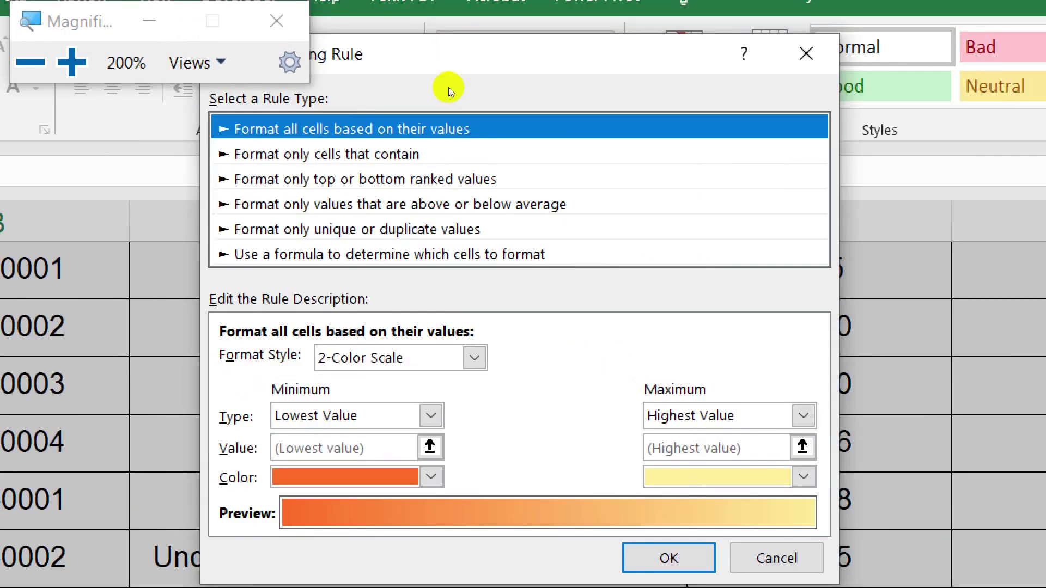
pyautogui.moveTo(393, 55); pyautogui.dragTo(554, 48)
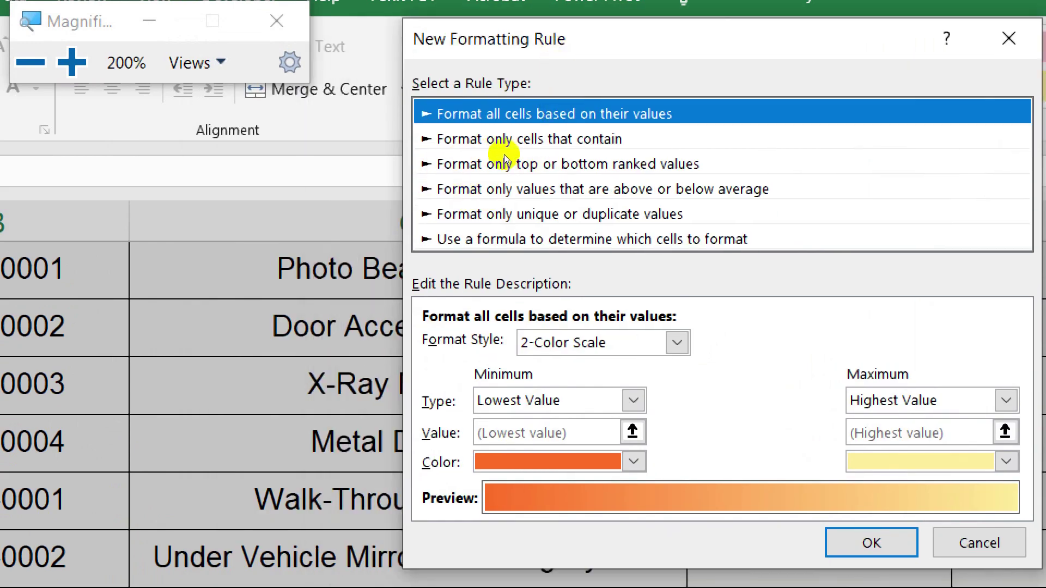
pyautogui.press('End')
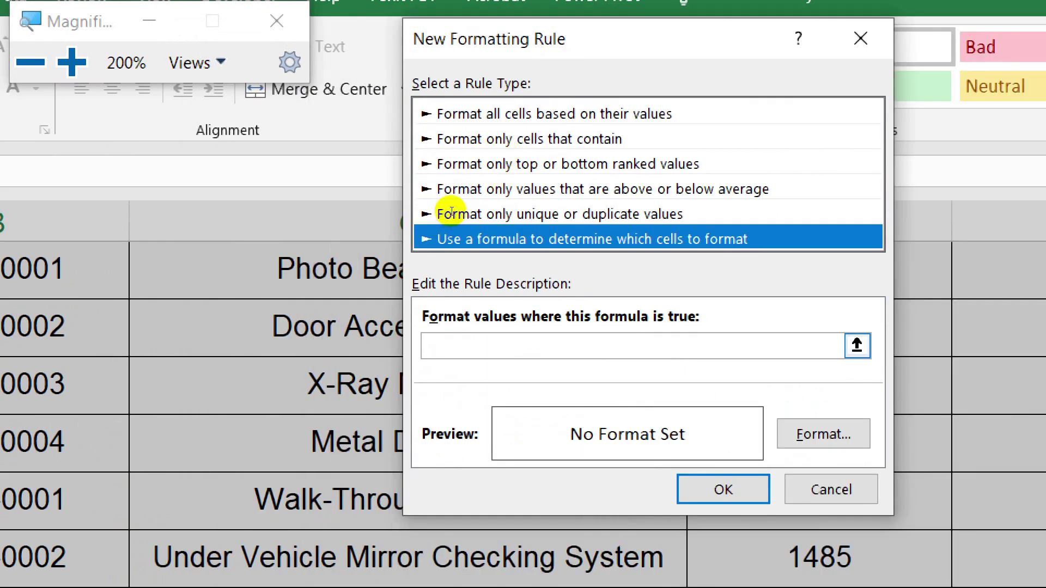
pyautogui.press('Tab')
pyautogui.write('=D4=MAX($D$4:$D$19)')
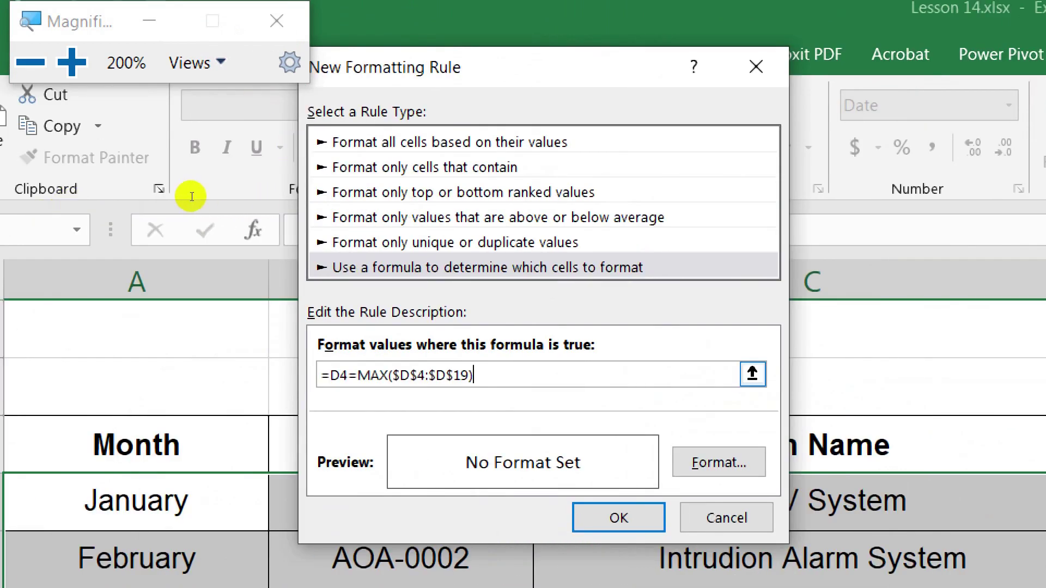
# Make the rule =$D4=MAX($D$4:$D$19) with a light green fill and apply it.
pyautogui.click(198, 197)
pyautogui.press('Home')
pyautogui.press('Right')
pyautogui.write('$')
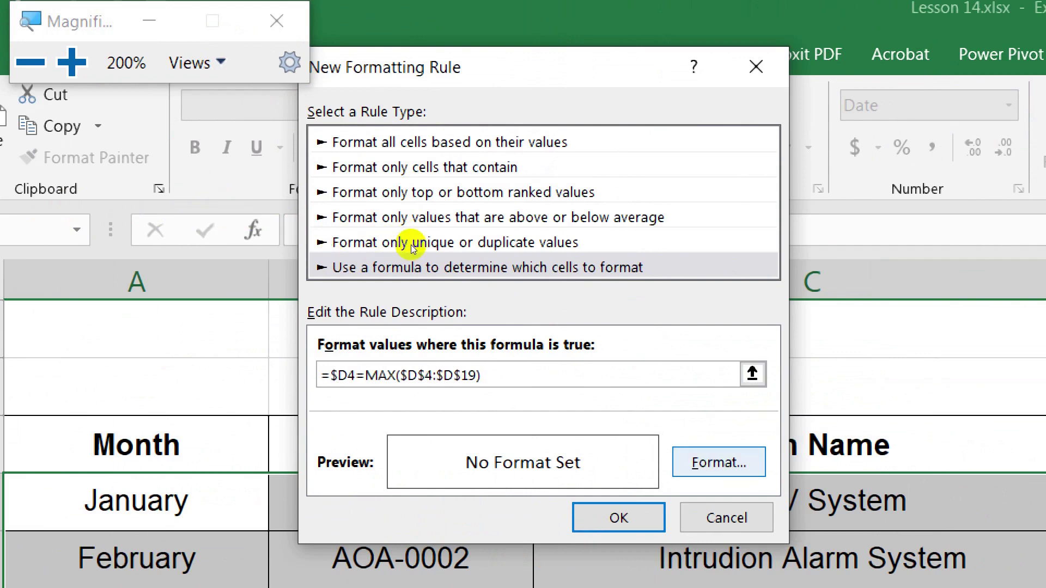
pyautogui.hotkey('alt', 'f')
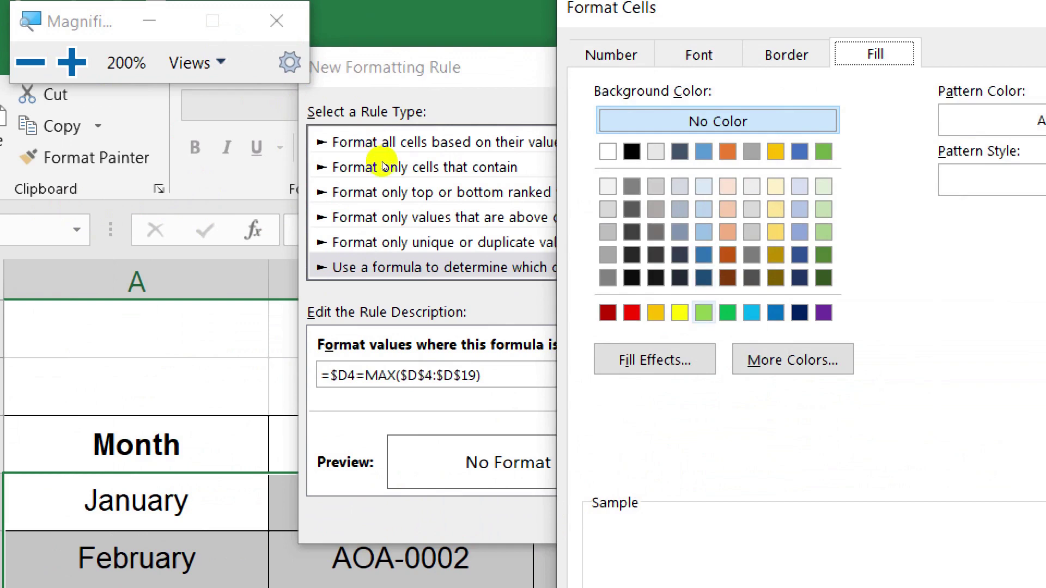
pyautogui.click(703, 313)
pyautogui.press('Return')
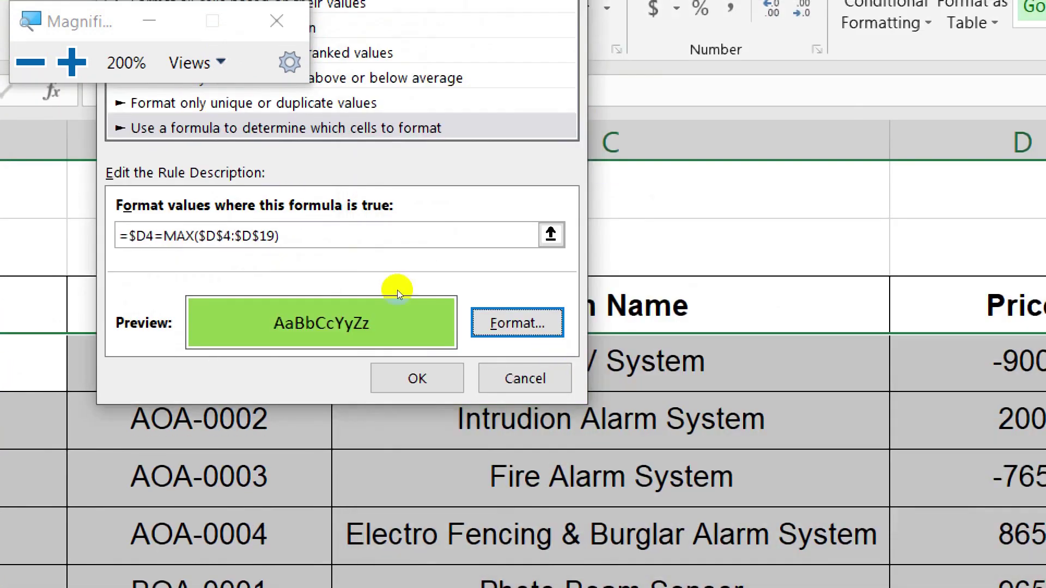
pyautogui.press('Return')
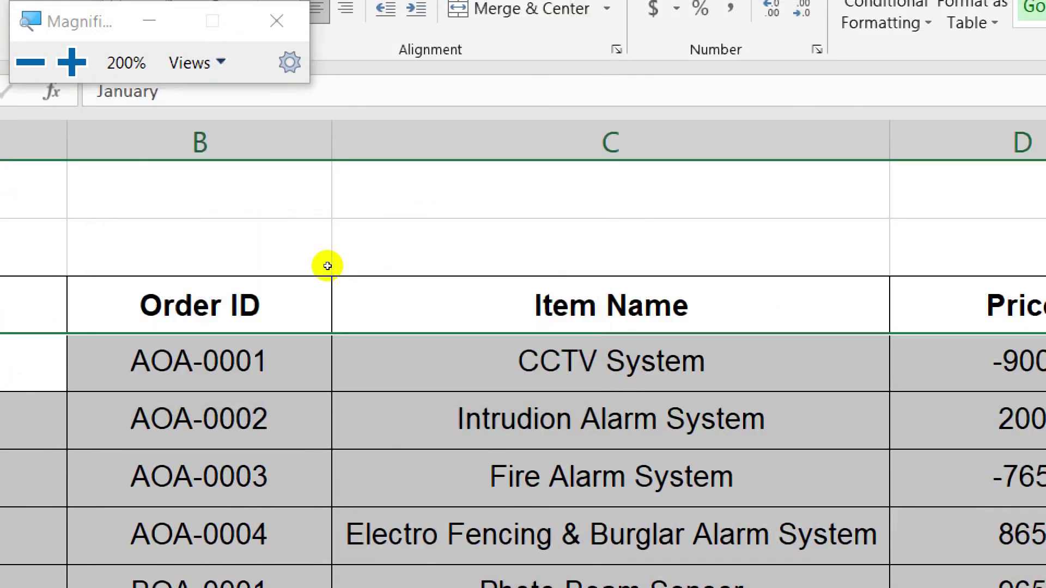
pyautogui.press('super+minus')
# After checking X-Ray Machine's 5600, change Photo Beam Sensor's price in D8 to 9800.
pyautogui.click(621, 430)
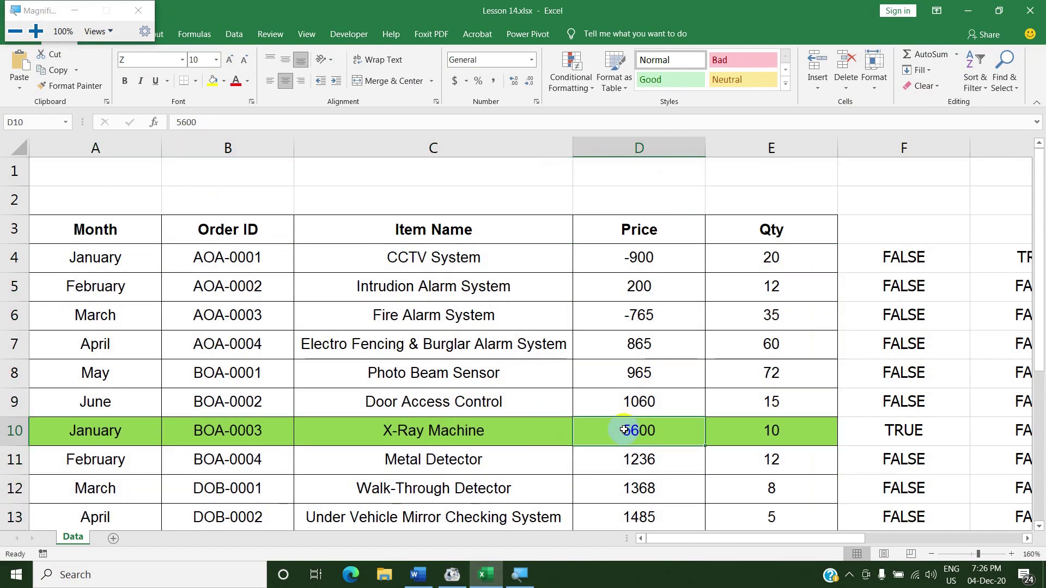
pyautogui.click(132, 435)
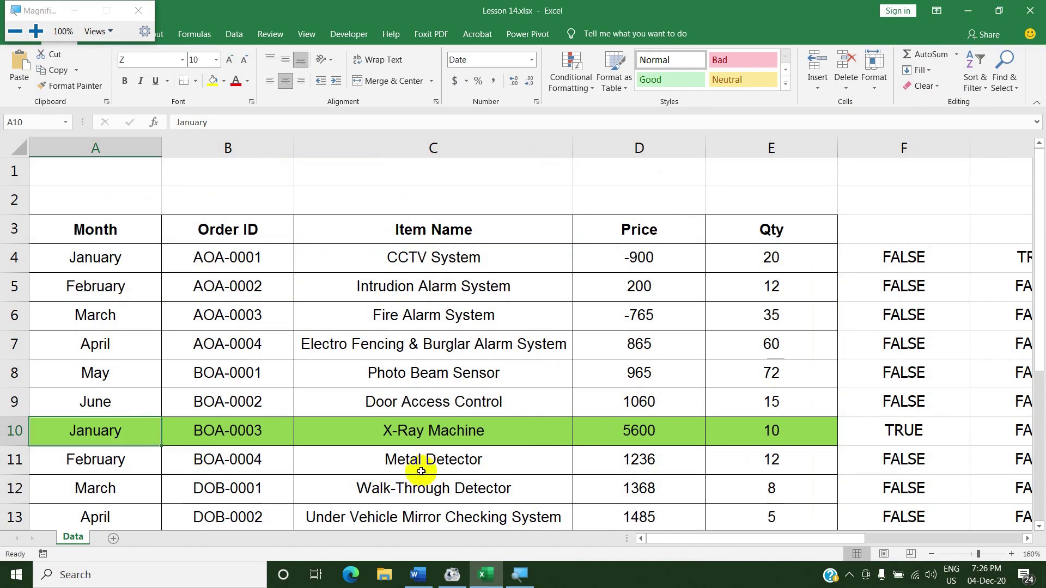
pyautogui.click(587, 439)
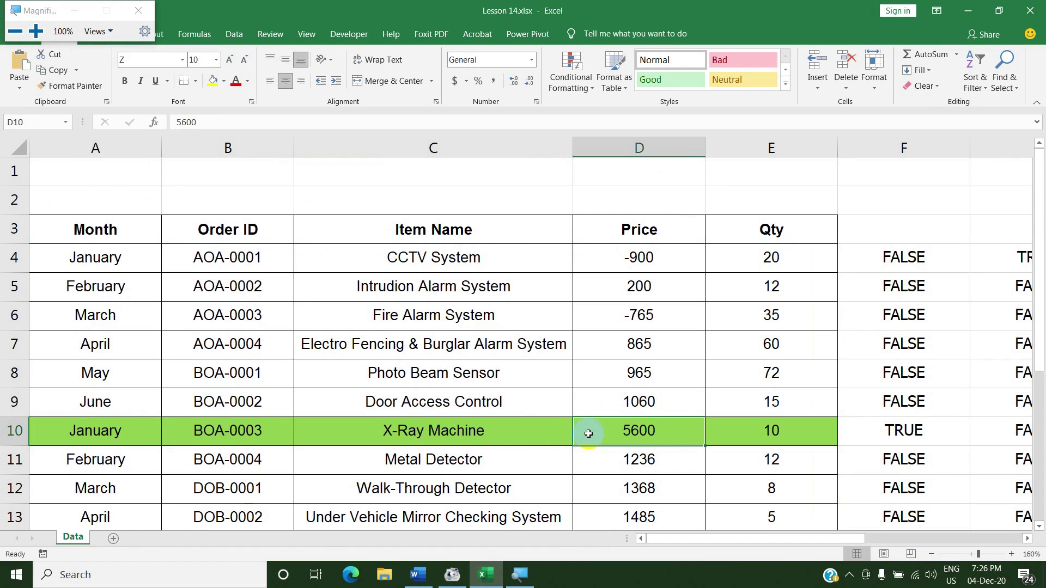
pyautogui.click(620, 364)
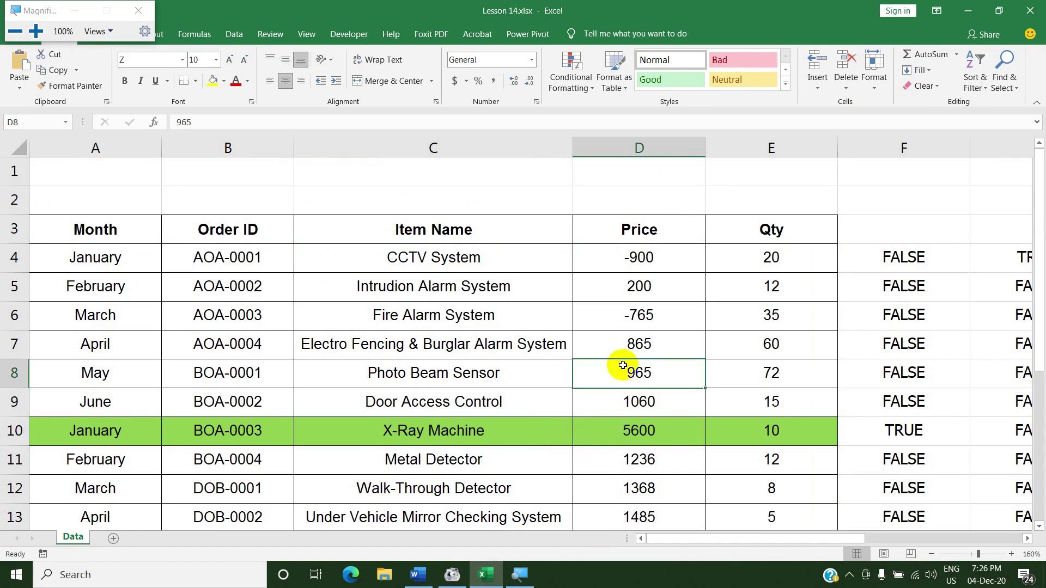
pyautogui.write('9800')
pyautogui.press('Return')
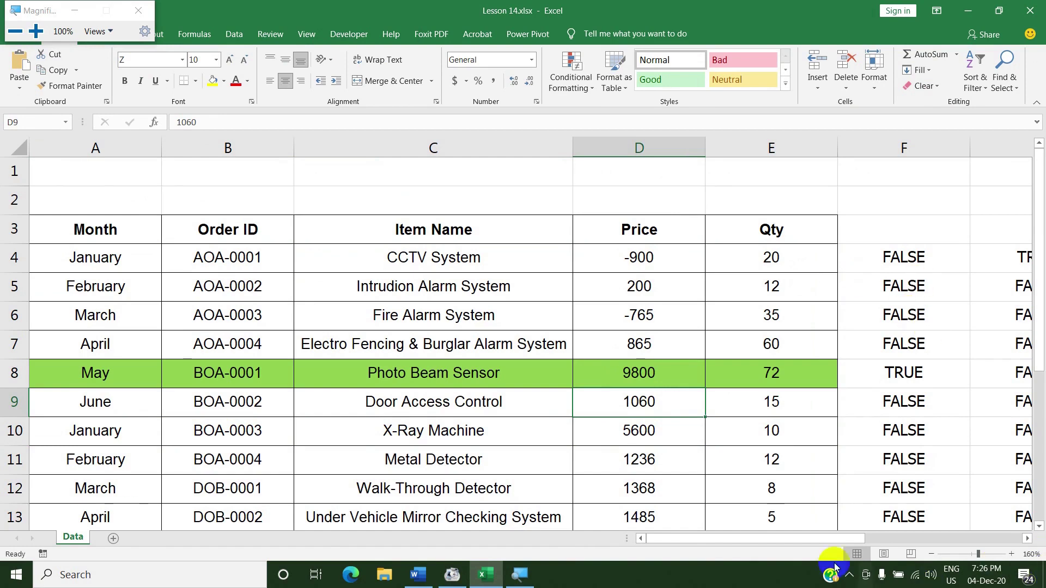
pyautogui.moveTo(841, 538); pyautogui.dragTo(936, 538)
# Copy the MIN test formula text from cell G4.
pyautogui.click(514, 259)
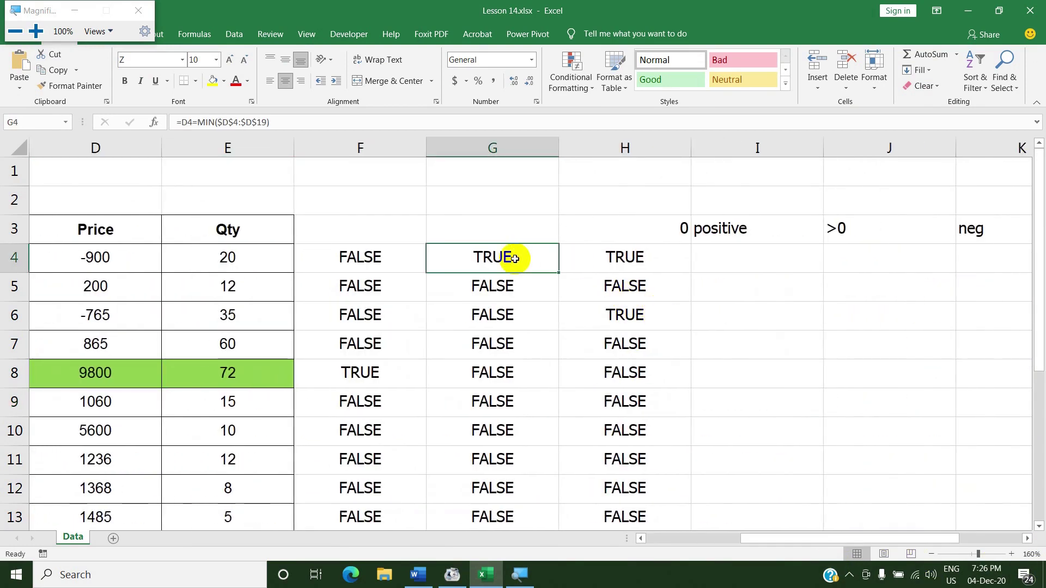
pyautogui.doubleClick(464, 260)
pyautogui.moveTo(436, 255); pyautogui.dragTo(610, 256)
pyautogui.hotkey('ctrl', 'c')
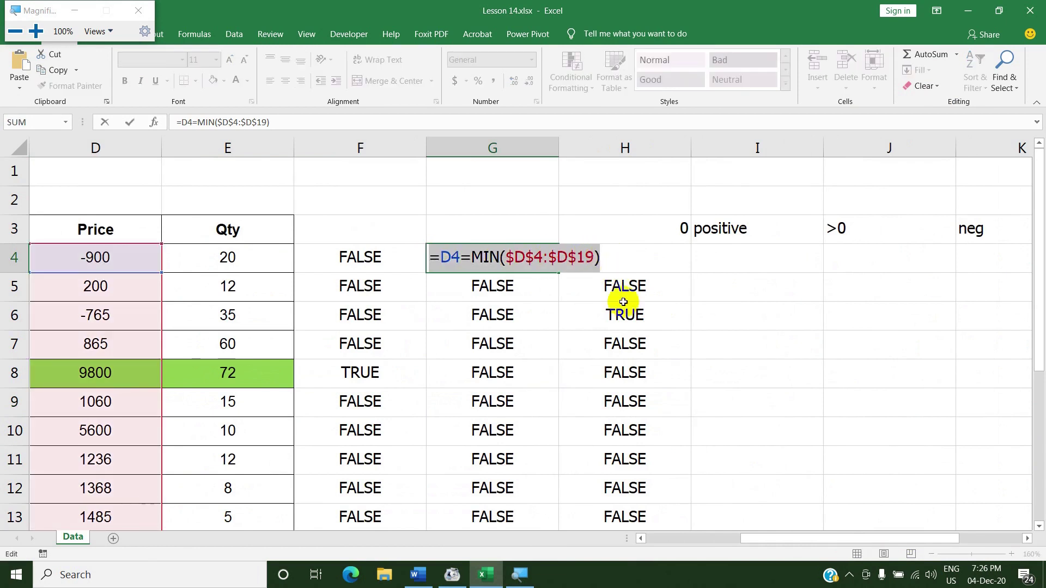
pyautogui.press('Return')
# Select the table A4:E19 and start a new formula-based conditional formatting rule.
pyautogui.click(694, 537)
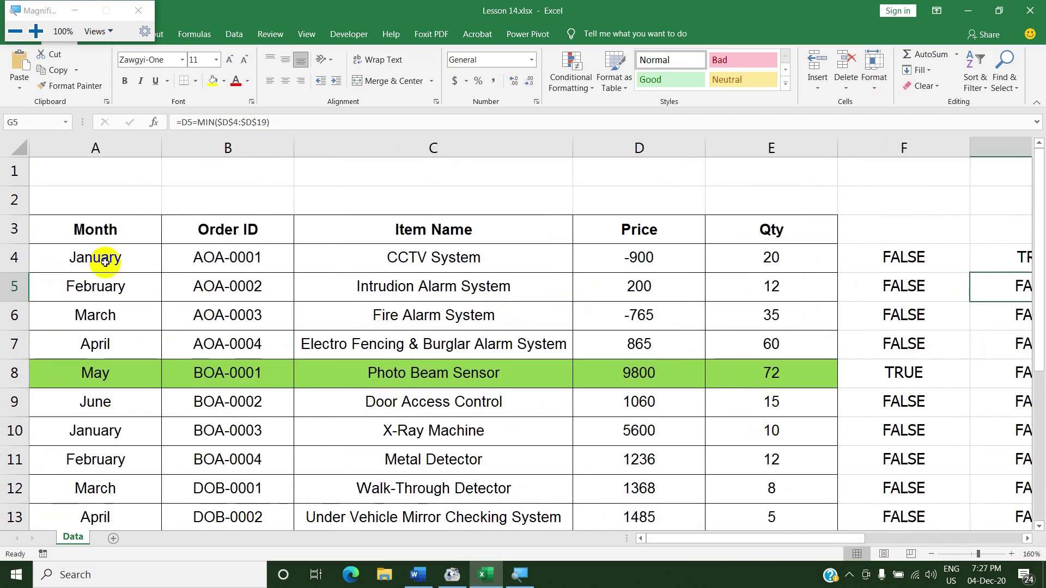
pyautogui.moveTo(104, 256)
pyautogui.mouseDown()
pyautogui.moveTo(744, 578)
pyautogui.moveTo(739, 545)
pyautogui.mouseUp()
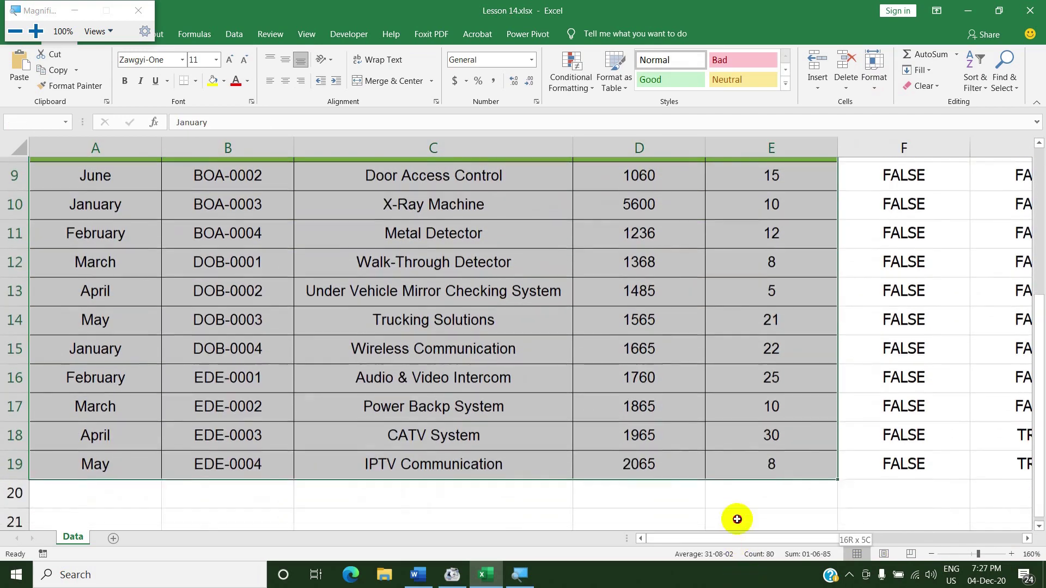
pyautogui.click(589, 84)
pyautogui.moveTo(596, 233)
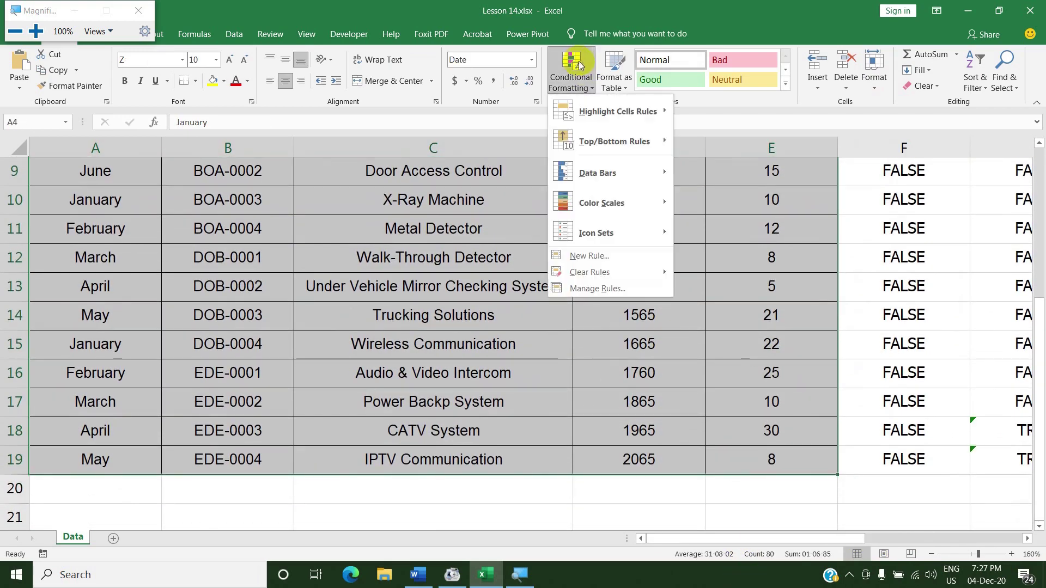
pyautogui.click(609, 256)
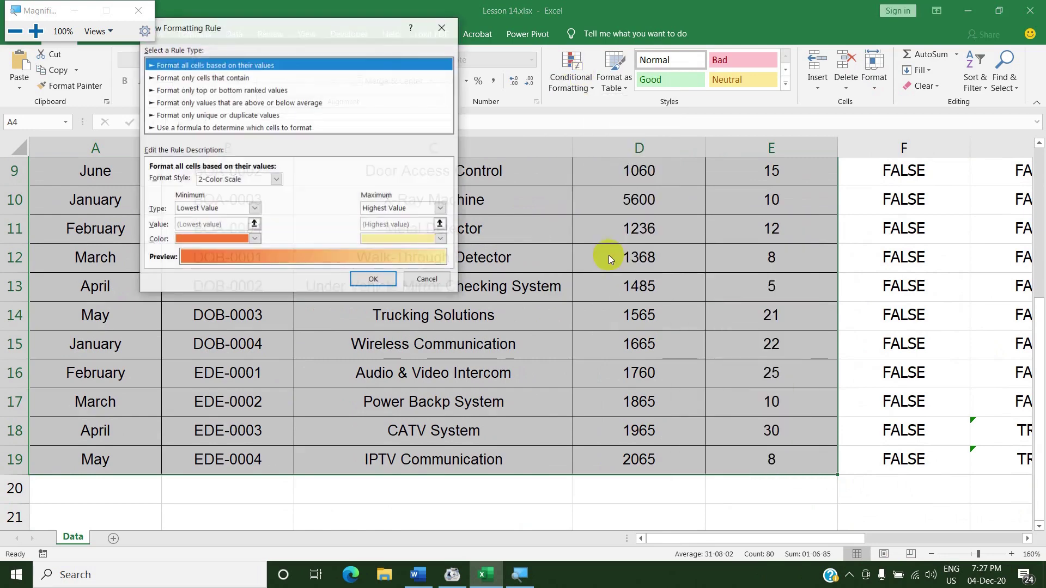
pyautogui.click(202, 128)
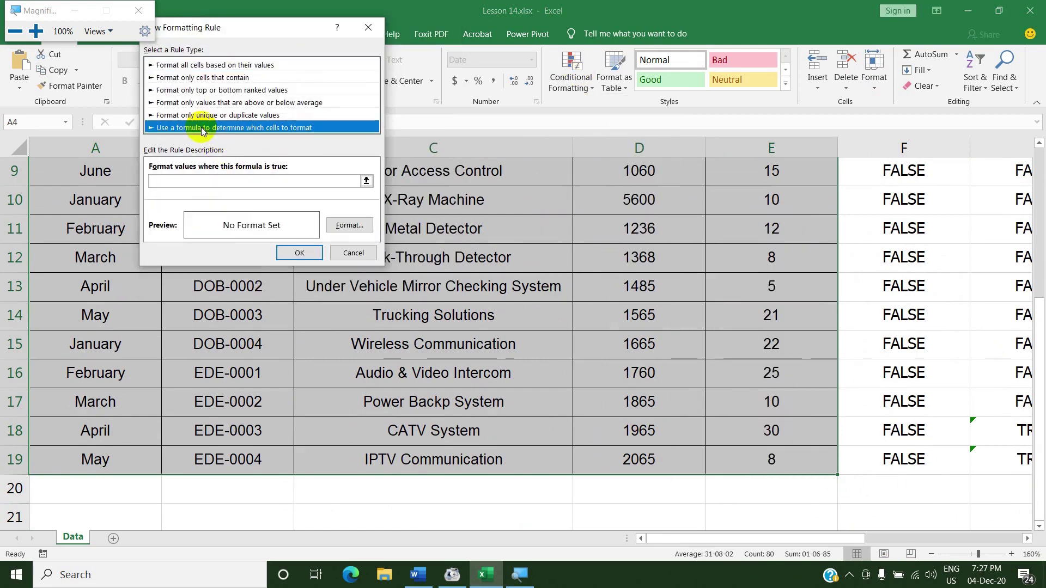
# Enter the rule =$D4=MIN($D$4:$D$19) with an orange fill and apply it.
pyautogui.click(189, 180)
pyautogui.hotkey('ctrl', 'v')
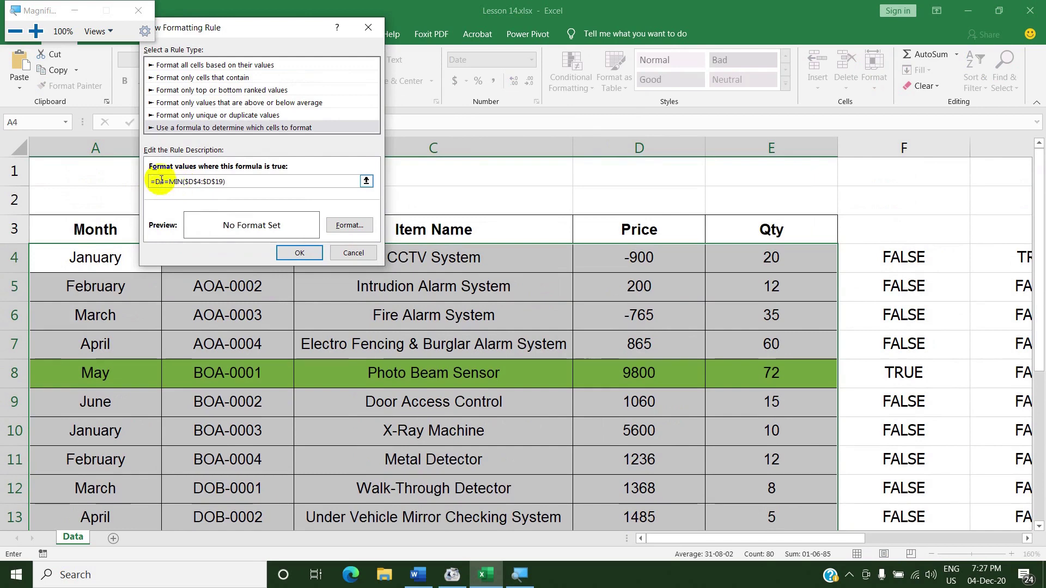
pyautogui.click(165, 182)
pyautogui.press('F4')
pyautogui.press('F4')
pyautogui.press('F4')
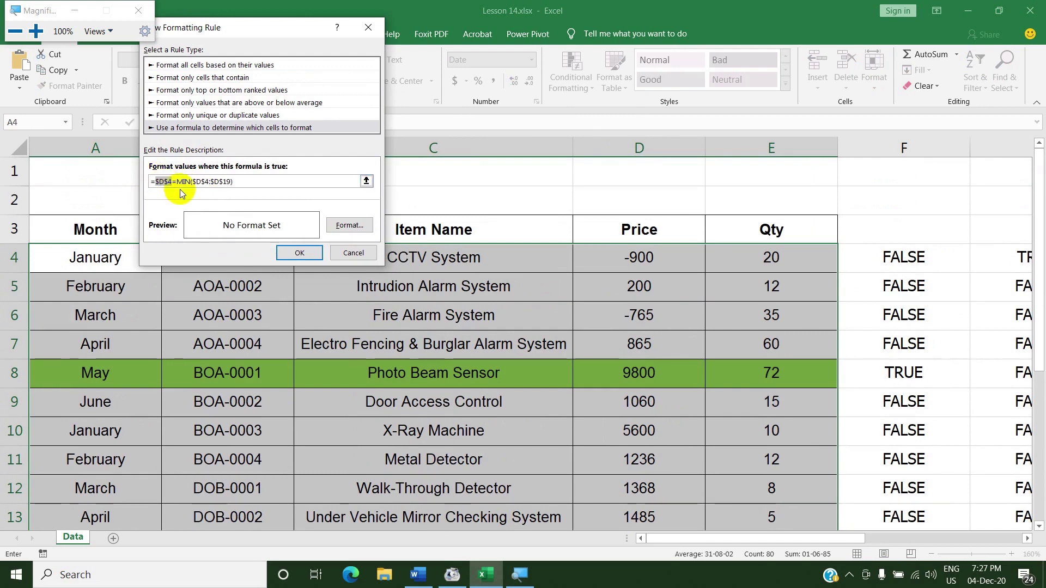
pyautogui.click(349, 225)
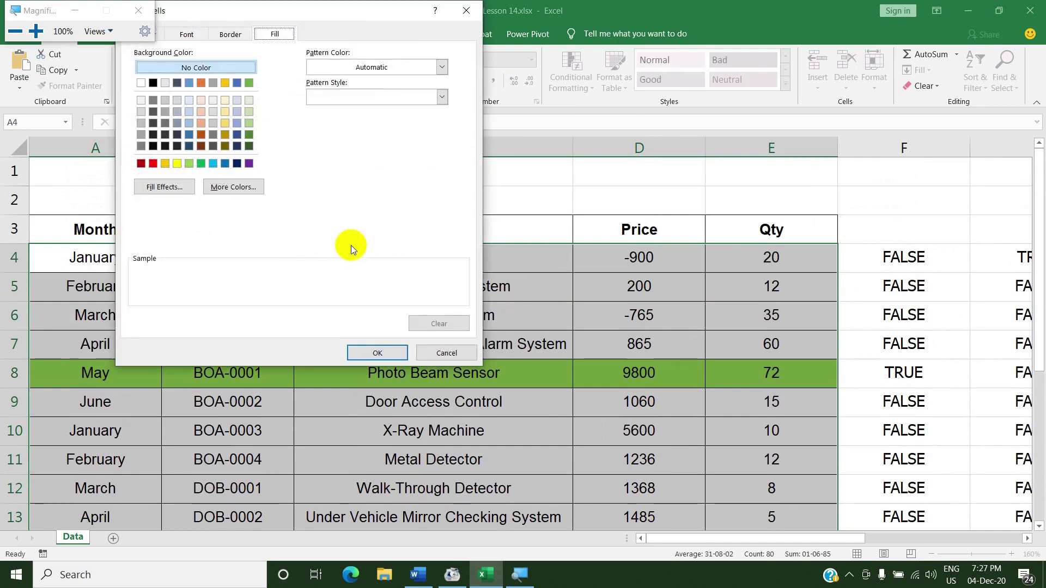
pyautogui.click(165, 165)
pyautogui.click(377, 352)
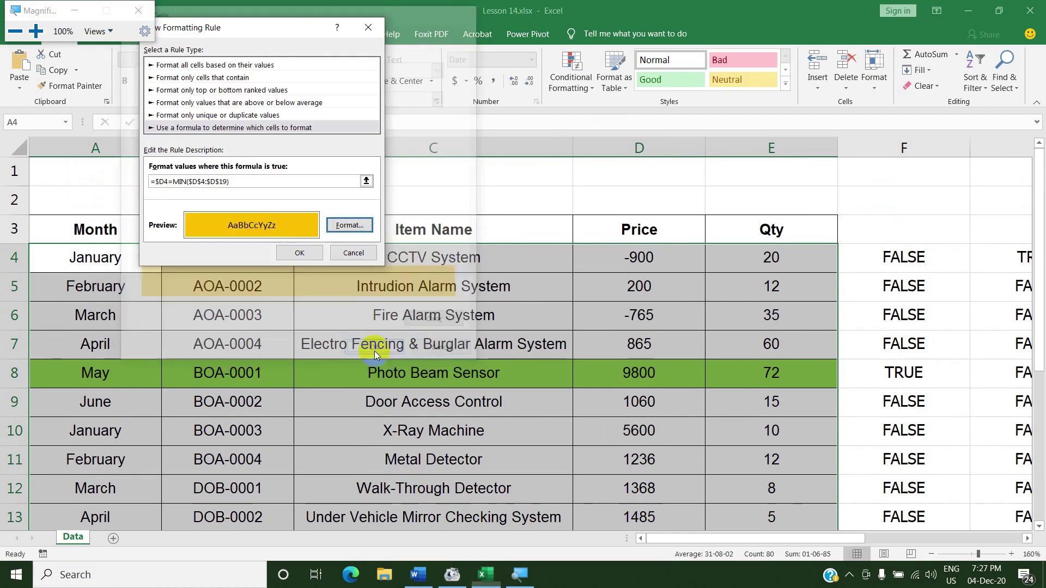
pyautogui.click(292, 253)
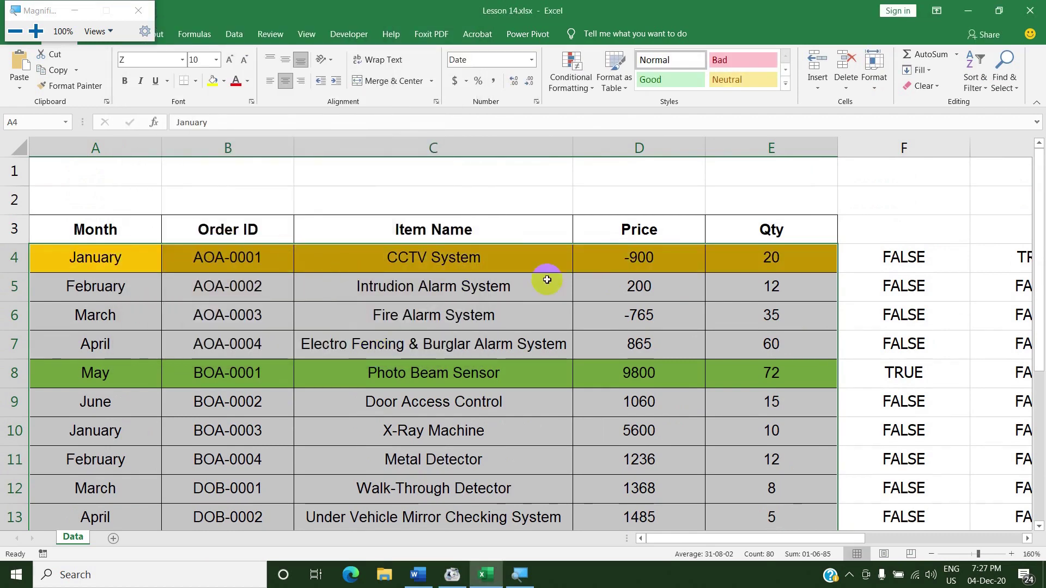
pyautogui.click(647, 265)
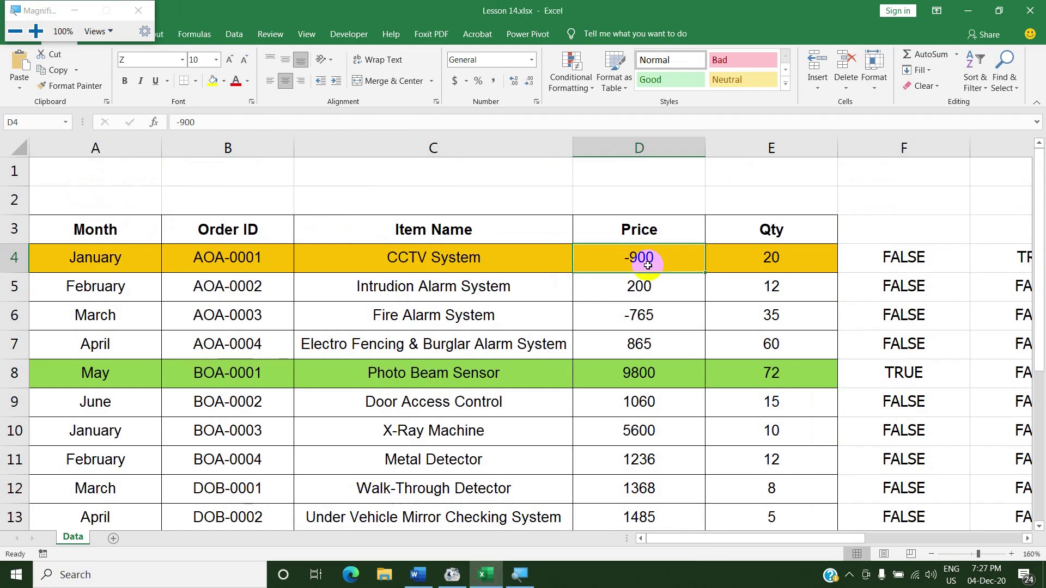
pyautogui.hscroll(3, 809, 538)
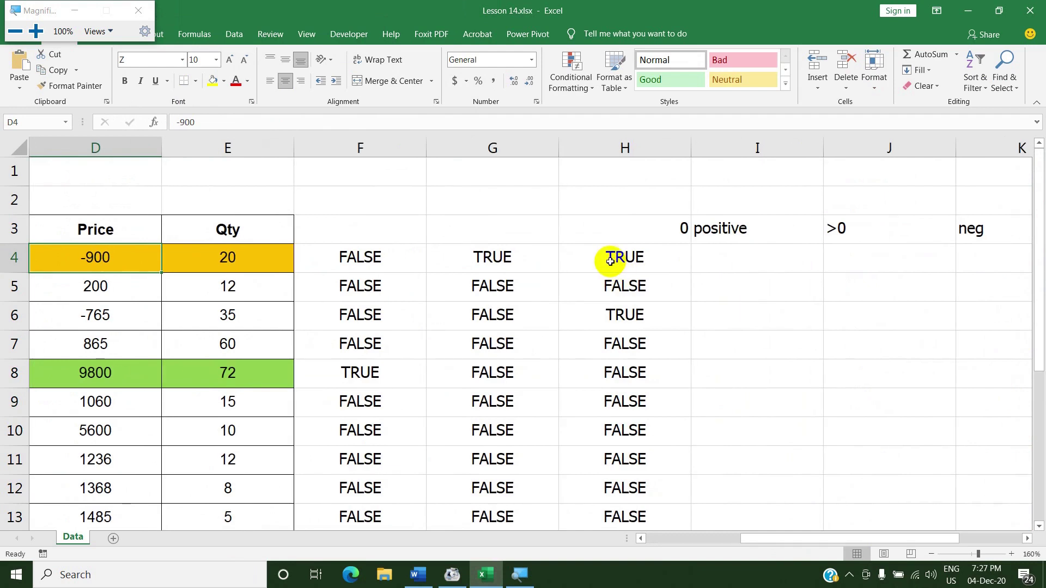
pyautogui.moveTo(789, 537); pyautogui.dragTo(660, 537)
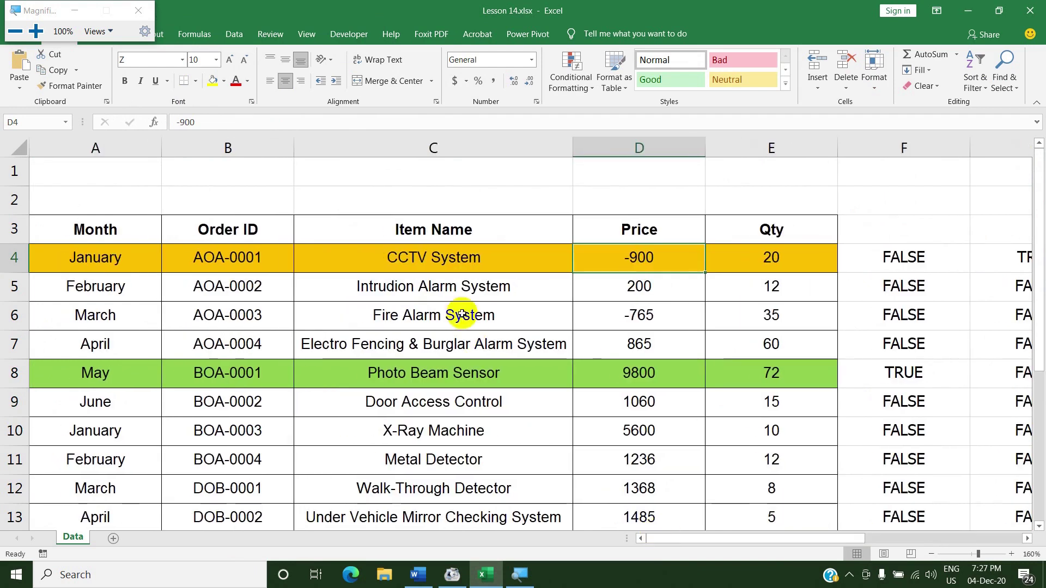
pyautogui.click(436, 266)
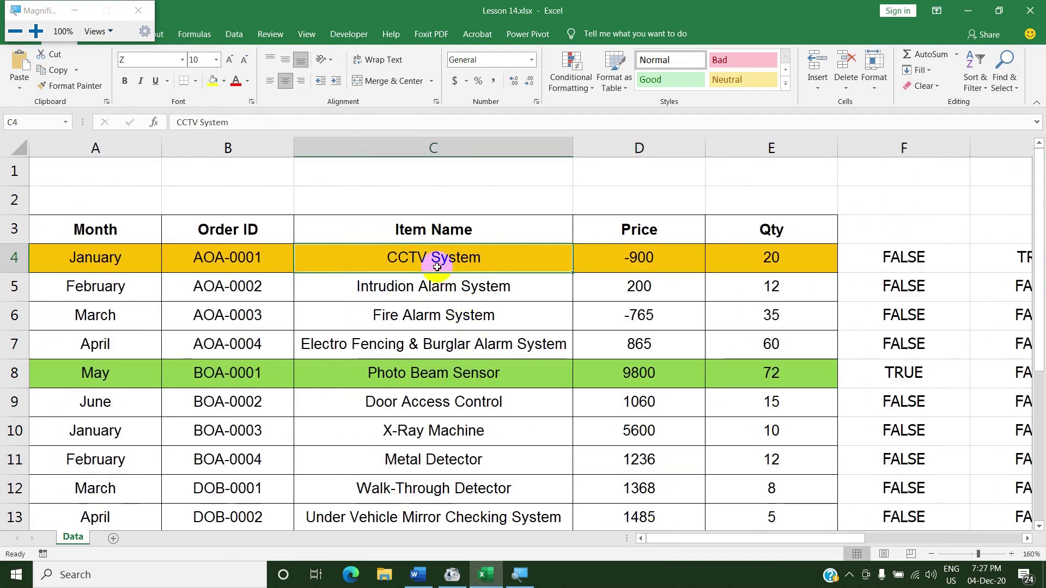